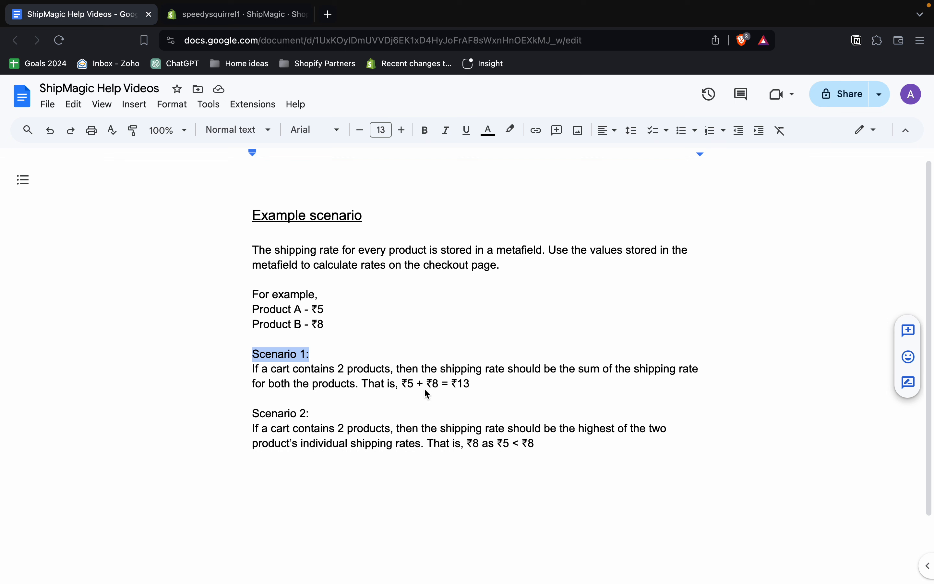
# Review the Scenario 2 and Scenario 1 shipping-rate examples for a two-product cart in the document.
pyautogui.tripleClick(295, 414)
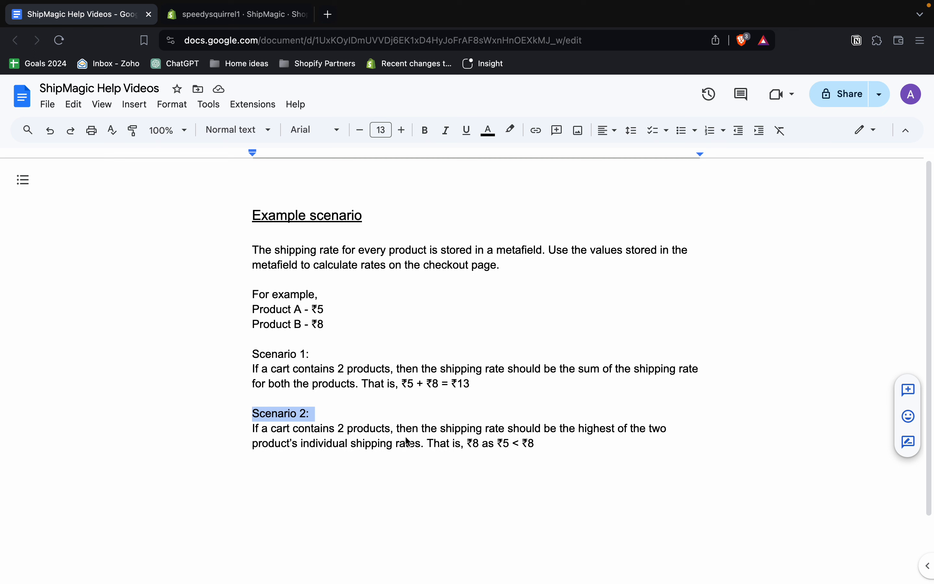
pyautogui.doubleClick(473, 444)
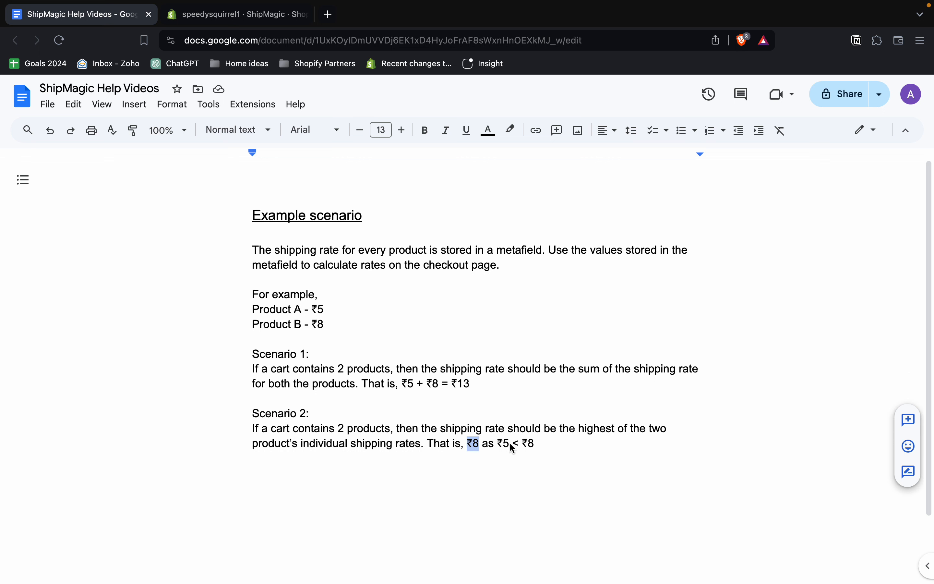
pyautogui.moveTo(536, 448); pyautogui.dragTo(500, 448)
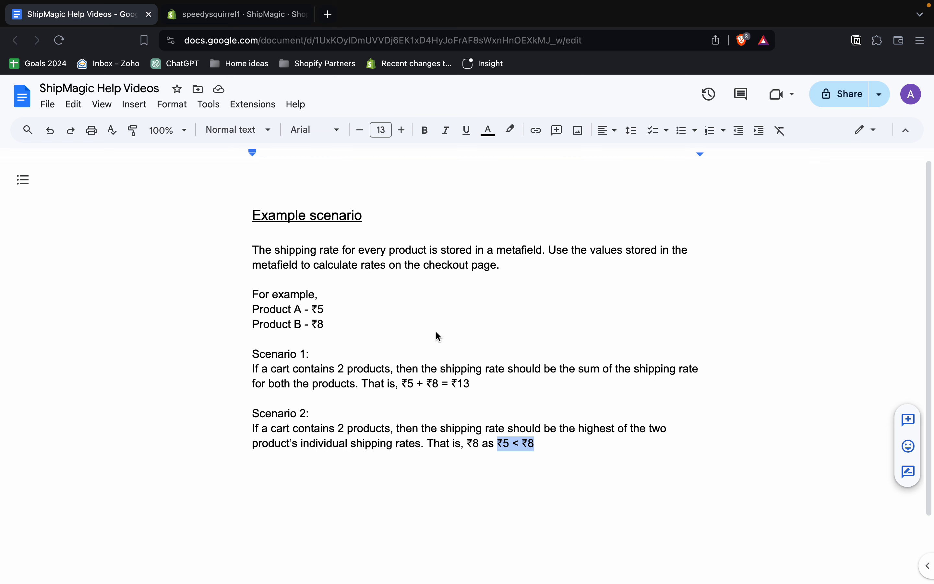
pyautogui.moveTo(469, 384); pyautogui.dragTo(253, 357)
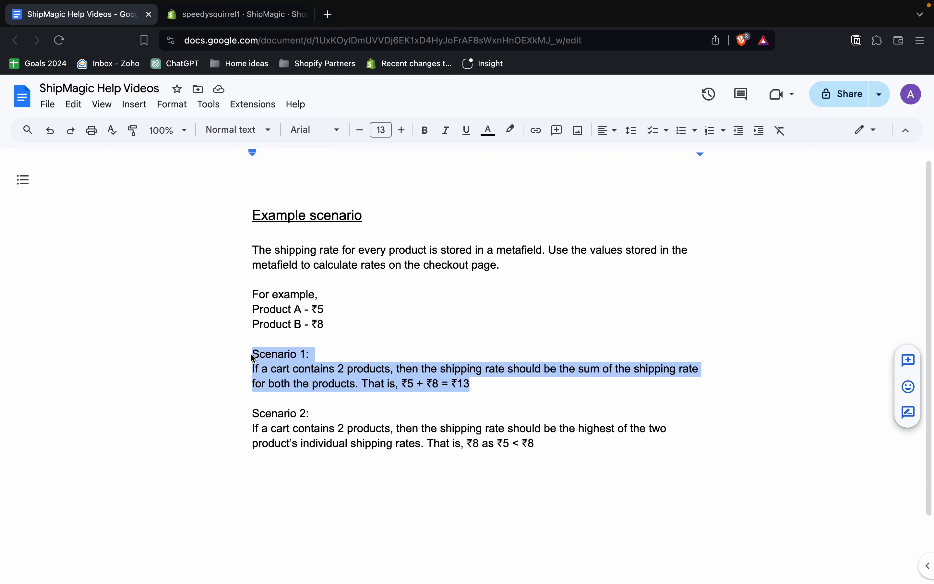
pyautogui.click(285, 369)
# Switch to the Shopify admin and inspect the shipping_rate variant metafield definition in the store's custom data settings, then close the settings.
pyautogui.click(252, 20)
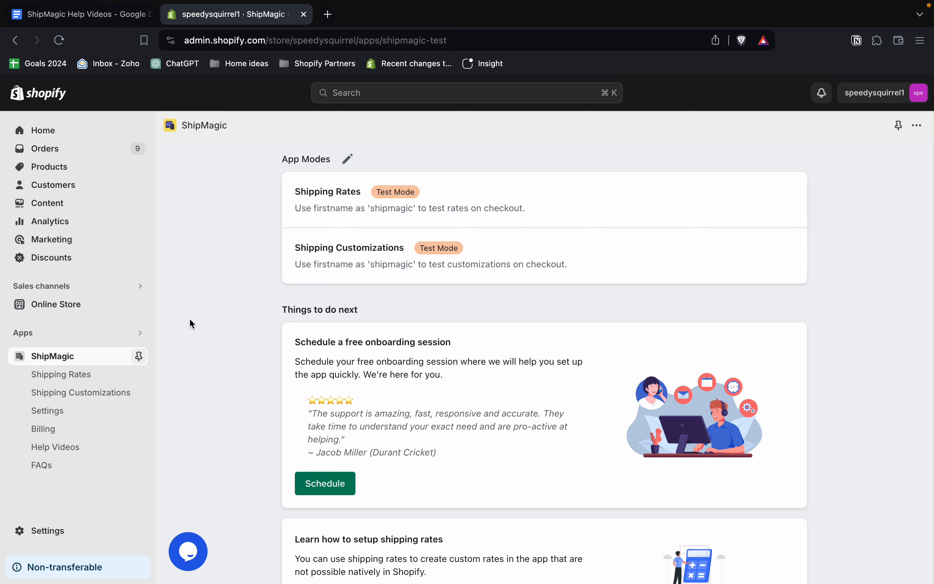
pyautogui.click(49, 531)
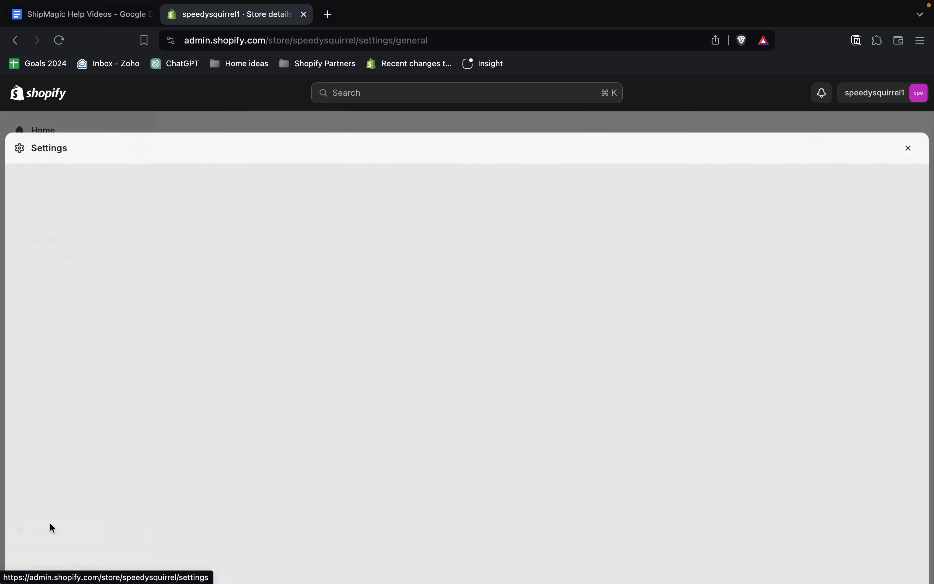
pyautogui.scroll(-10, 180, 416)
pyautogui.scroll(5, 181, 416)
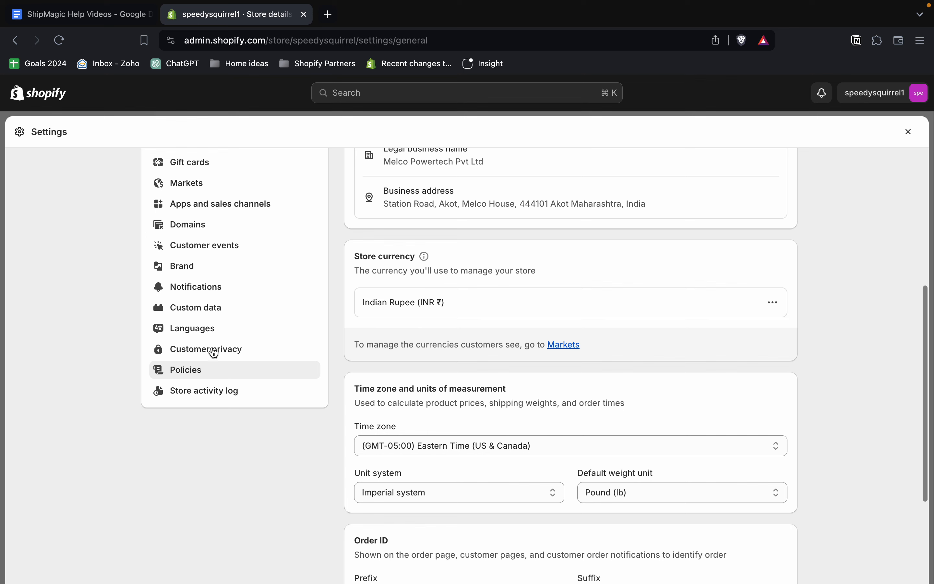
pyautogui.click(208, 316)
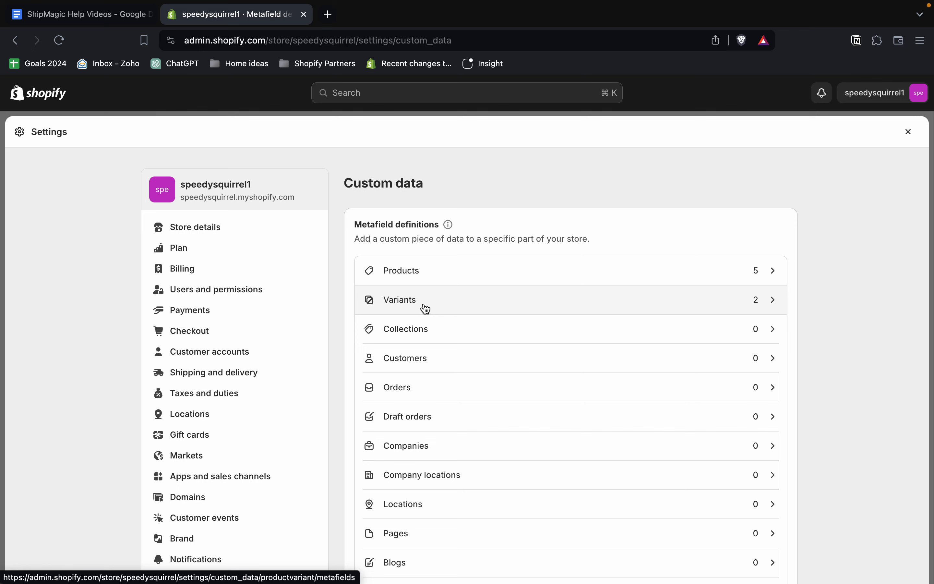
pyautogui.click(425, 307)
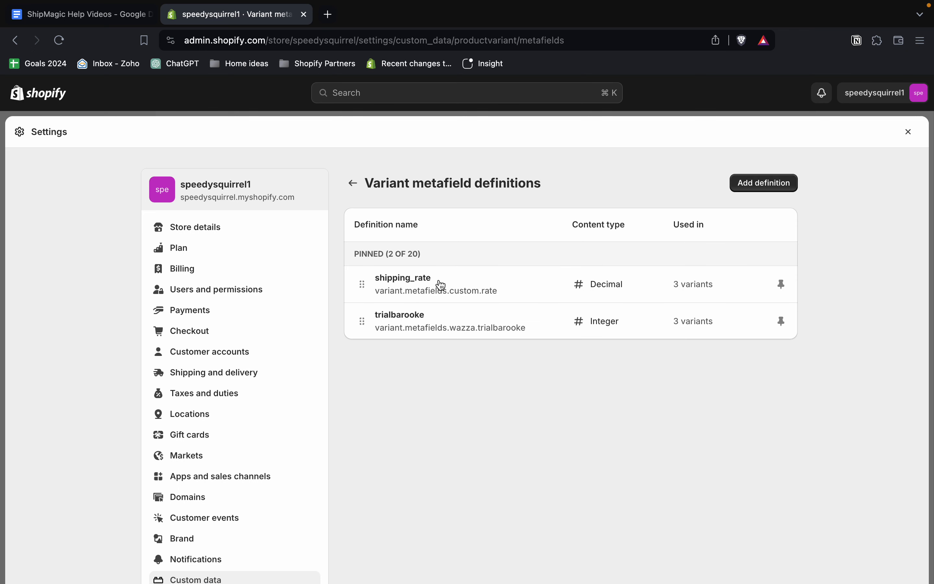
pyautogui.moveTo(433, 278); pyautogui.dragTo(413, 276)
pyautogui.click(370, 278)
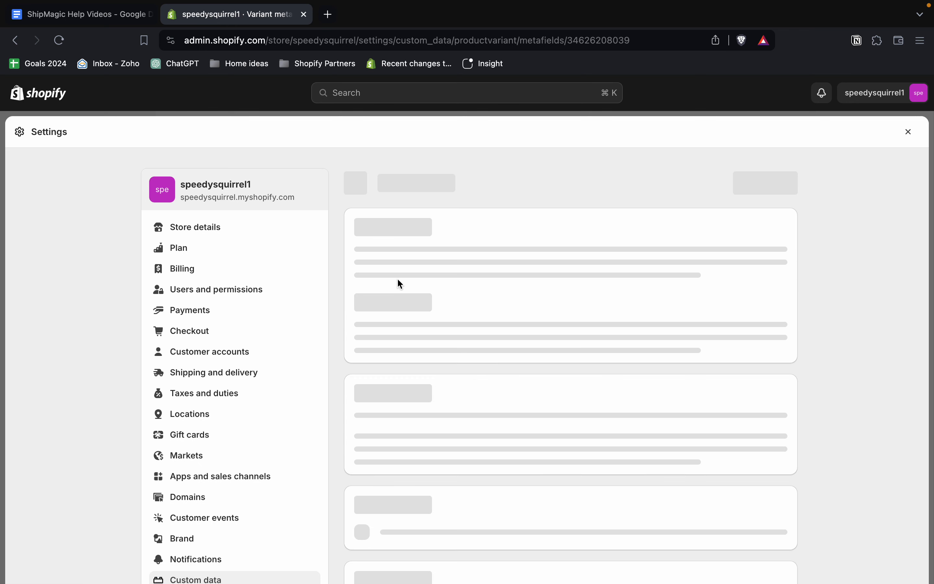
pyautogui.doubleClick(395, 255)
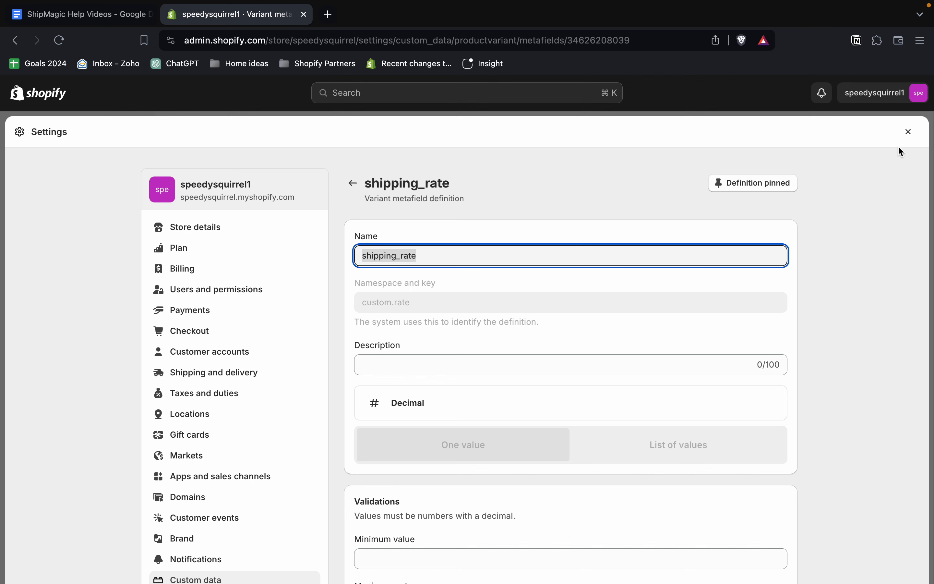
pyautogui.click(912, 132)
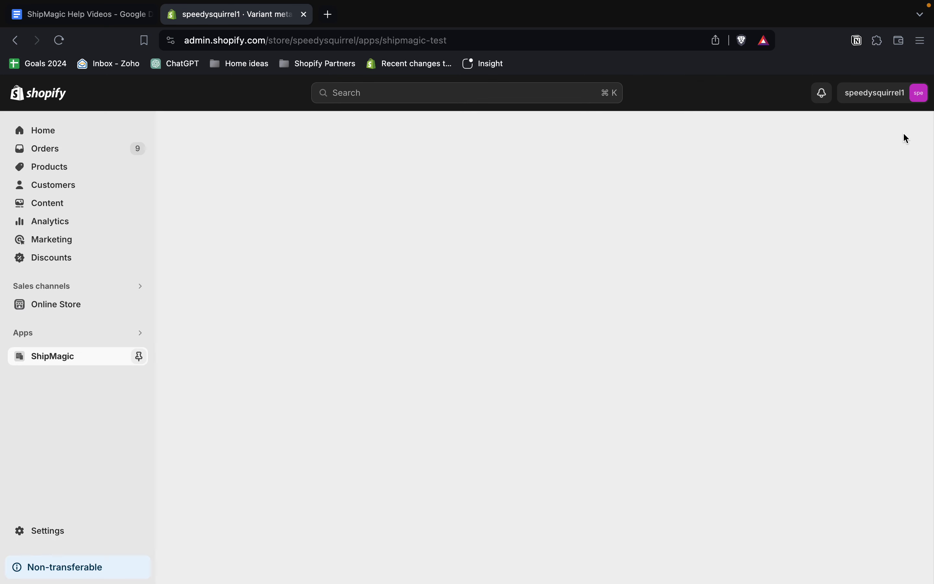
# Open The Archived Snowboard from the product list and locate the shipping_rate field in its variant metafields.
pyautogui.click(84, 168)
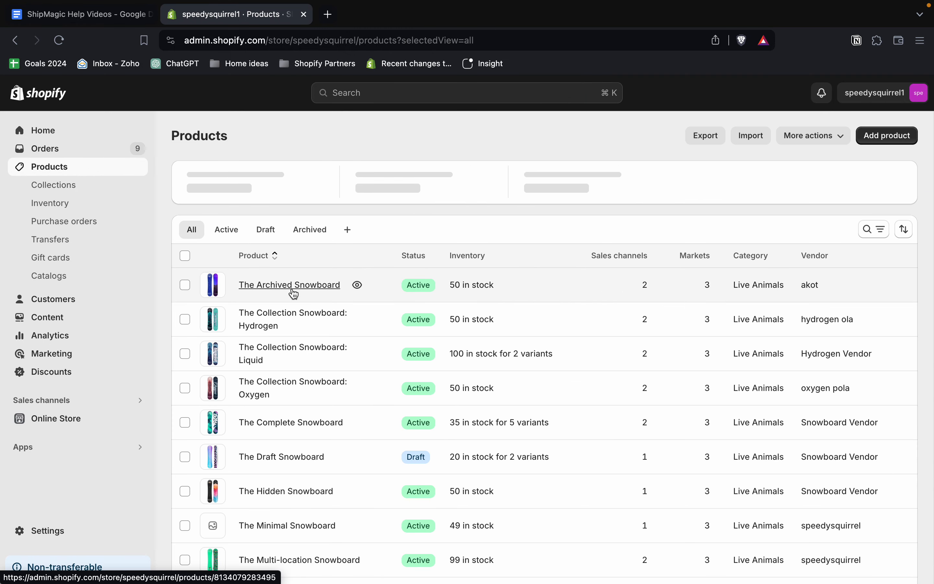
pyautogui.scroll(-1, 295, 289)
pyautogui.click(304, 252)
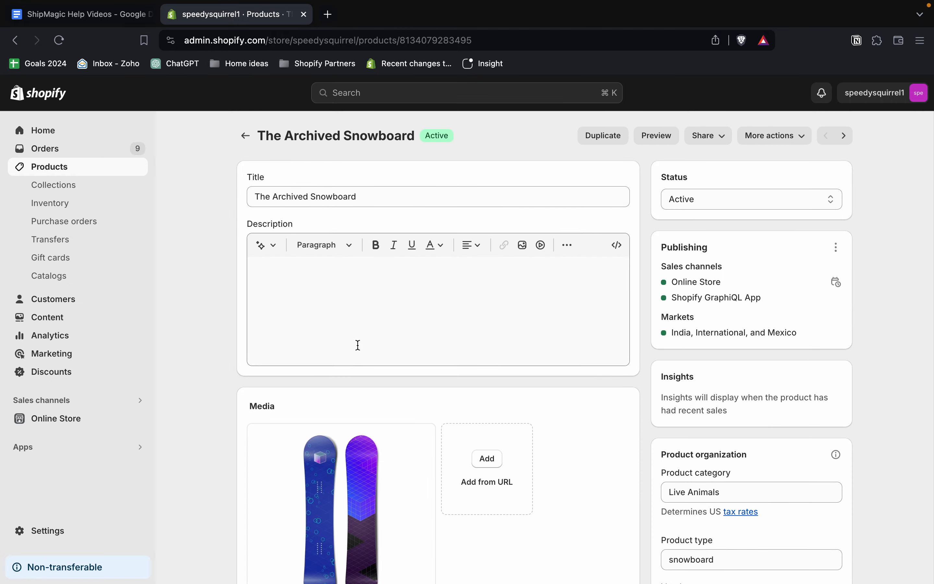
pyautogui.scroll(-8, 360, 332)
pyautogui.scroll(-15, 358, 345)
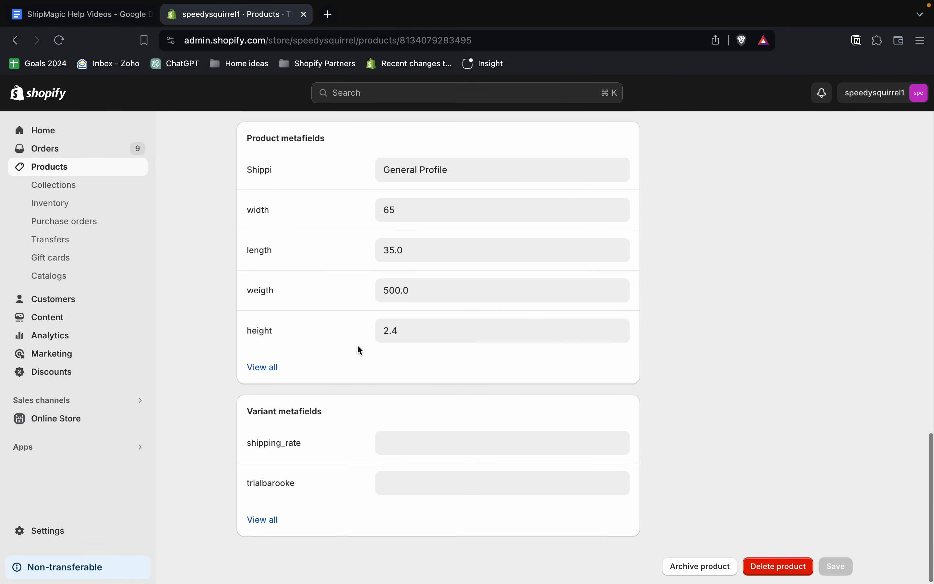
pyautogui.scroll(-1, 347, 417)
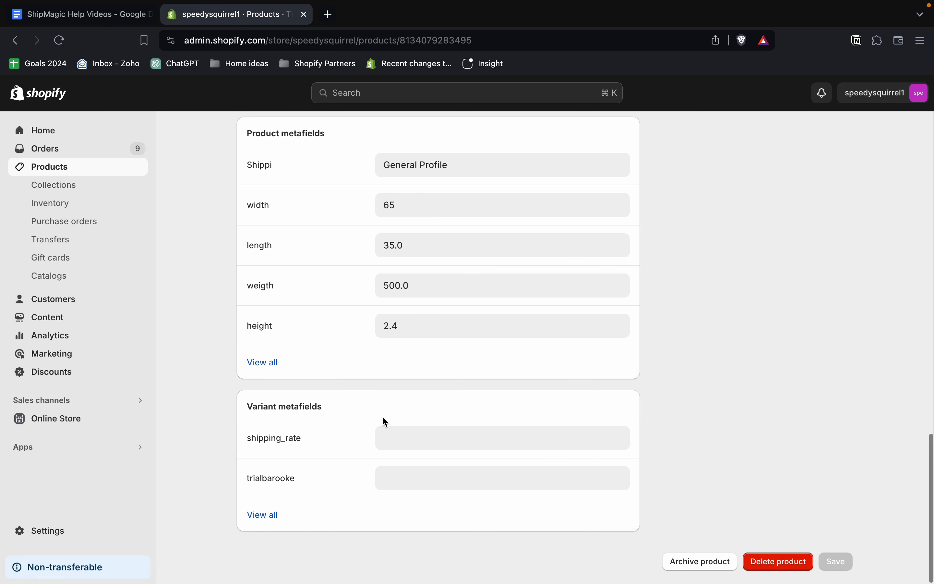
pyautogui.click(331, 415)
pyautogui.moveTo(332, 415); pyautogui.dragTo(242, 409)
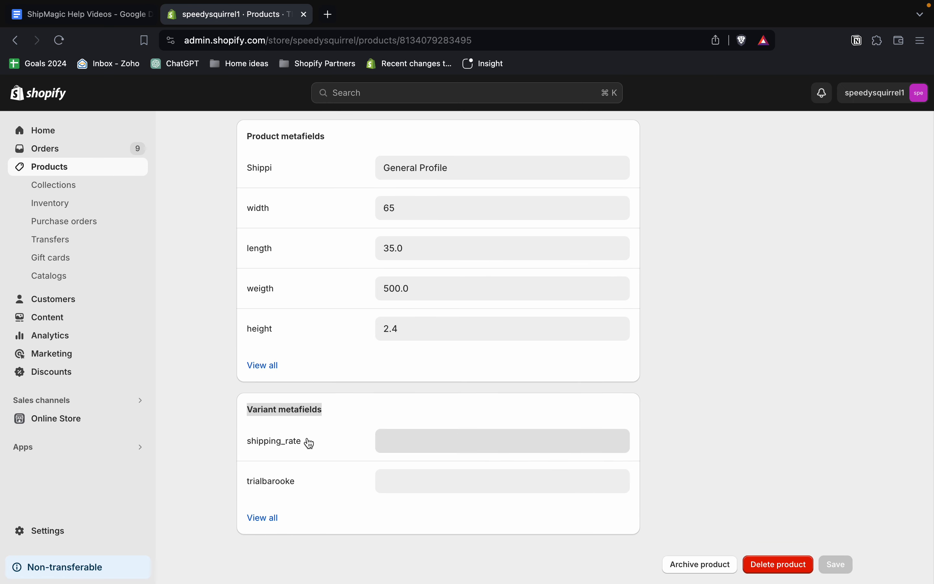
pyautogui.doubleClick(278, 440)
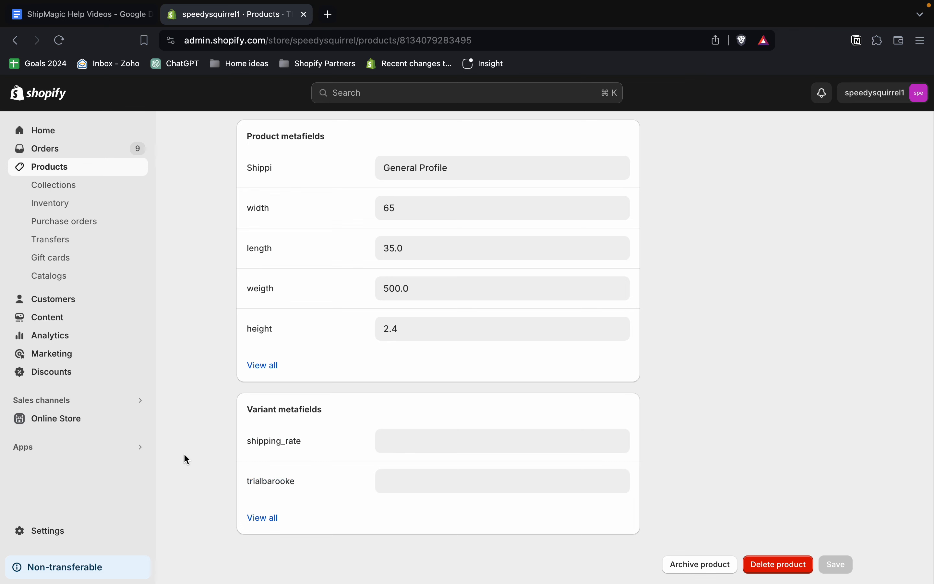
# Set The Archived Snowboard's shipping_rate variant metafield to 5, save the product and return to the product list.
pyautogui.click(409, 444)
pyautogui.write('5')
pyautogui.click(709, 410)
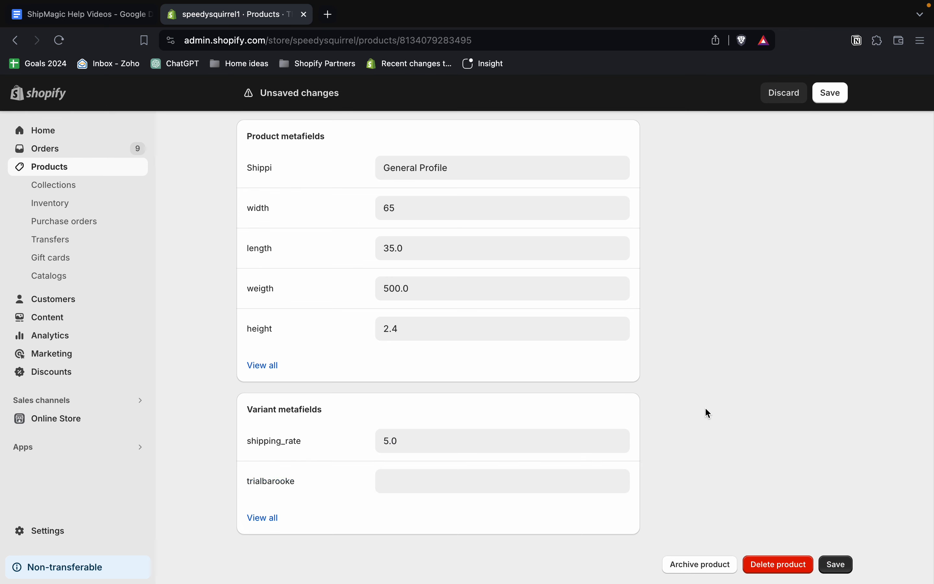
pyautogui.click(836, 563)
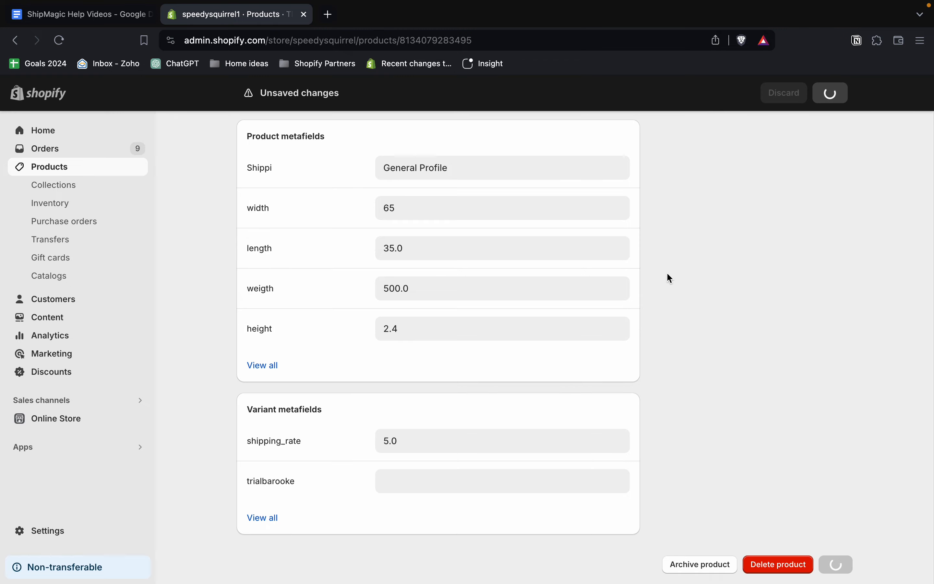
pyautogui.scroll(10, 588, 252)
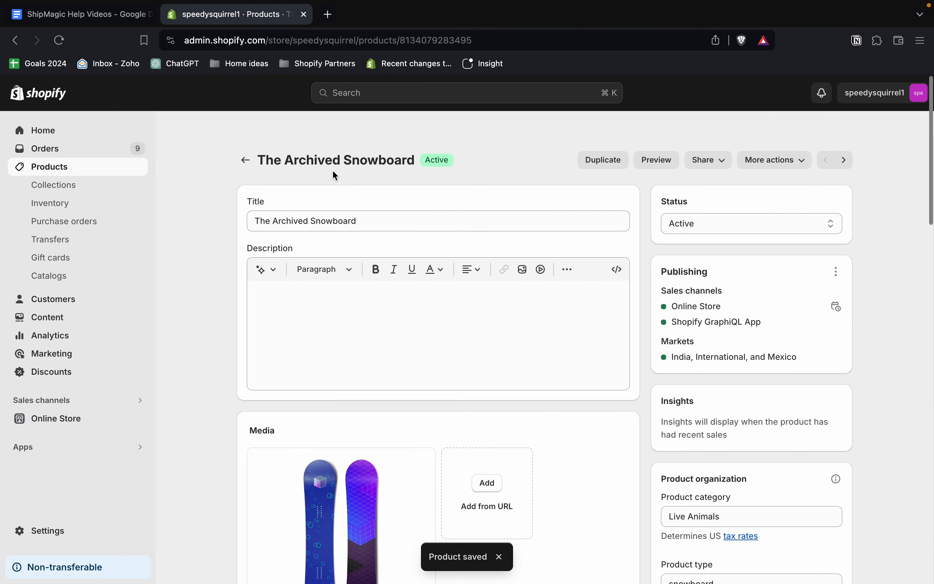
pyautogui.click(247, 135)
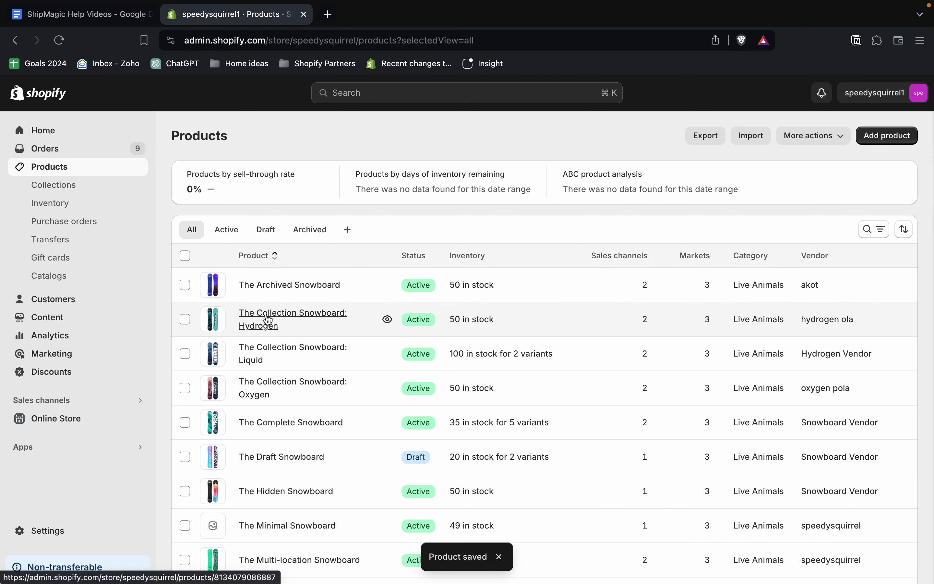
# Set the shipping_rate variant metafield of The Collection Snowboard: Hydrogen to 8, save it and return to the product list.
pyautogui.click(268, 318)
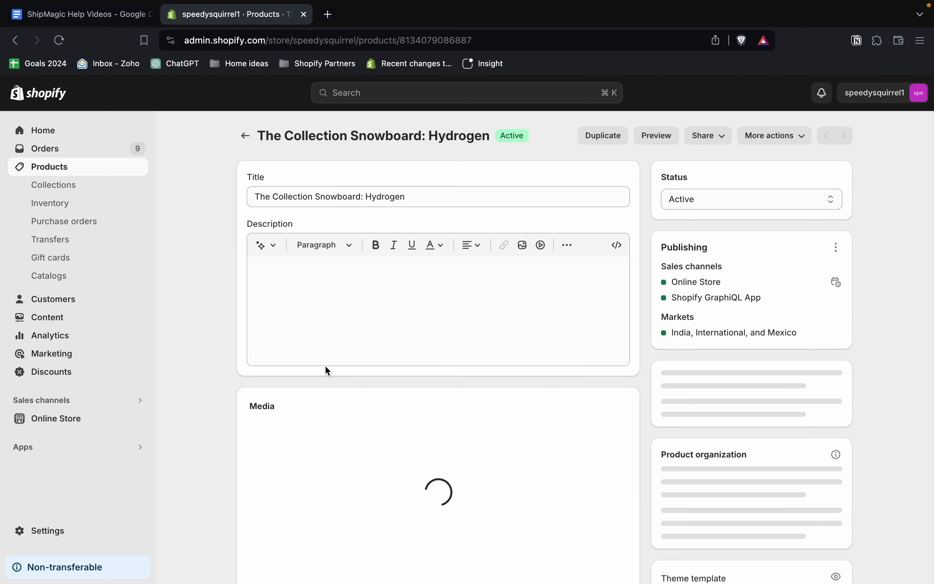
pyautogui.scroll(-15, 327, 369)
pyautogui.scroll(2, 326, 368)
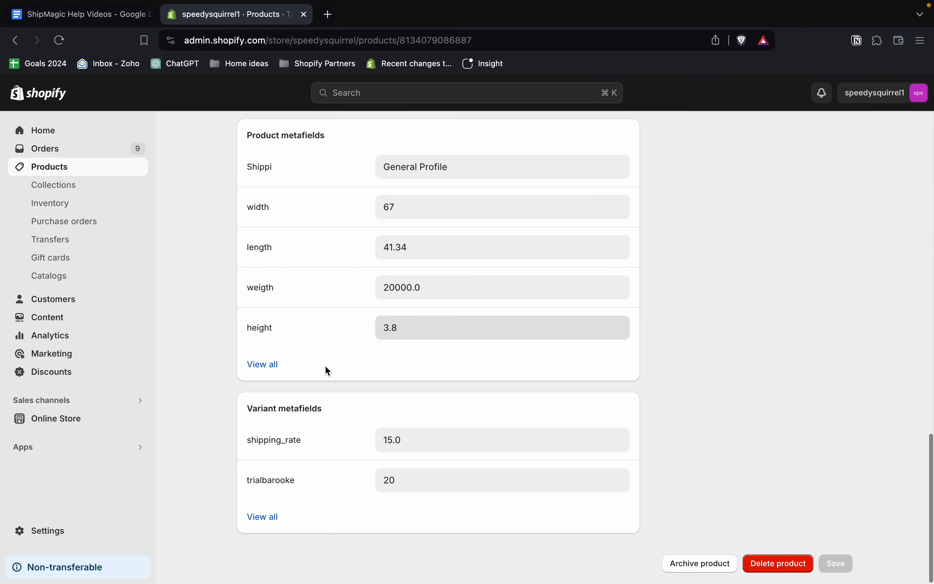
pyautogui.click(412, 444)
pyautogui.write('8')
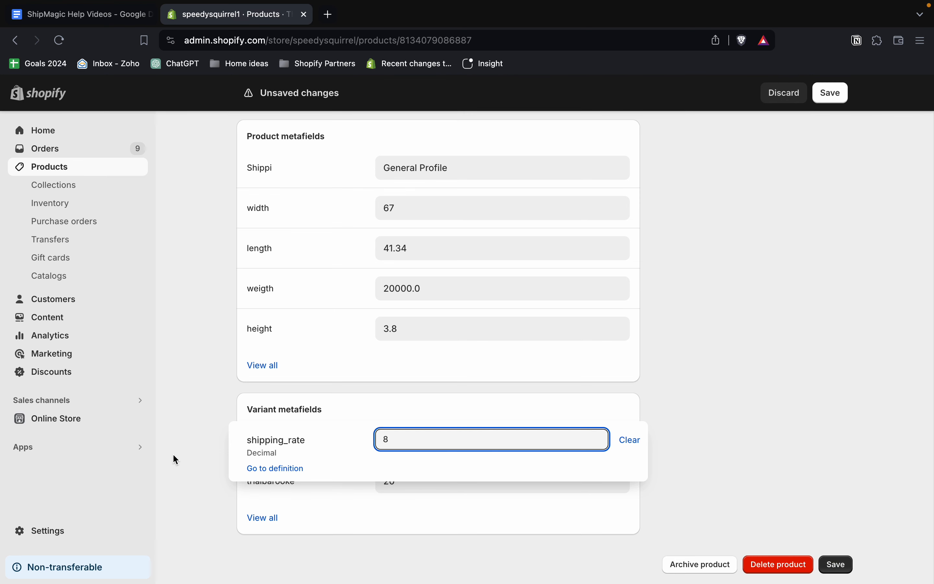
pyautogui.click(173, 456)
pyautogui.click(836, 564)
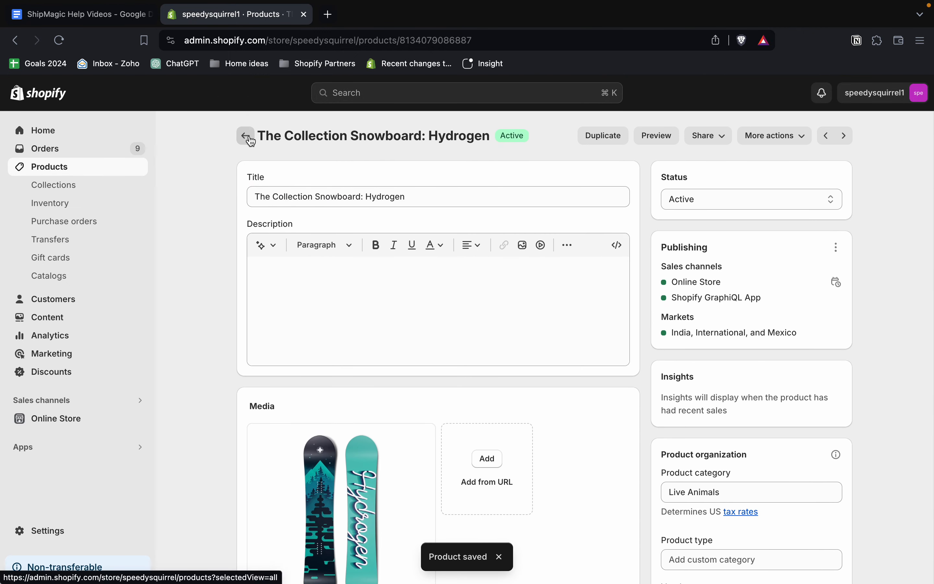
pyautogui.click(245, 136)
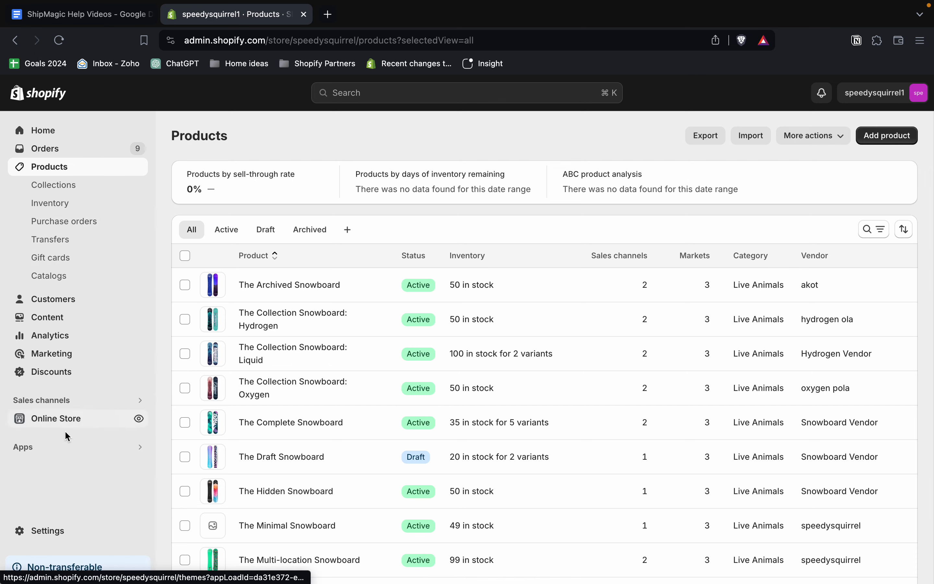
# Open the ShipMagic app's shipping rates and start a new rule.
pyautogui.click(64, 447)
pyautogui.click(319, 140)
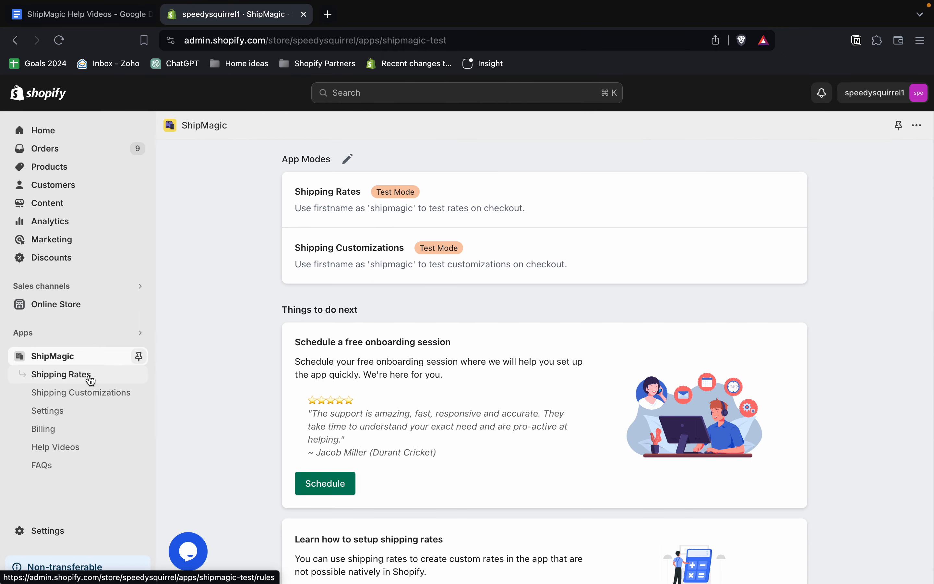
pyautogui.click(71, 378)
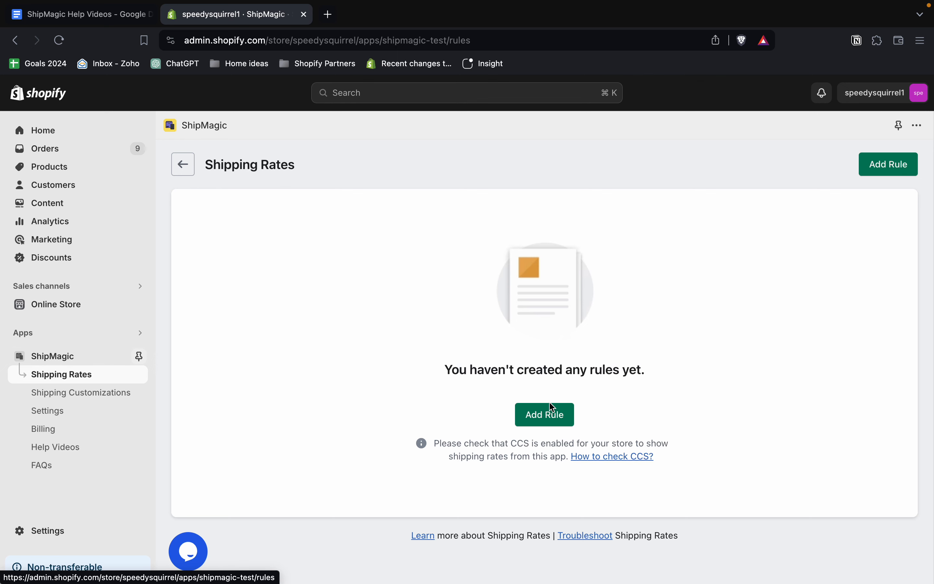
pyautogui.click(552, 409)
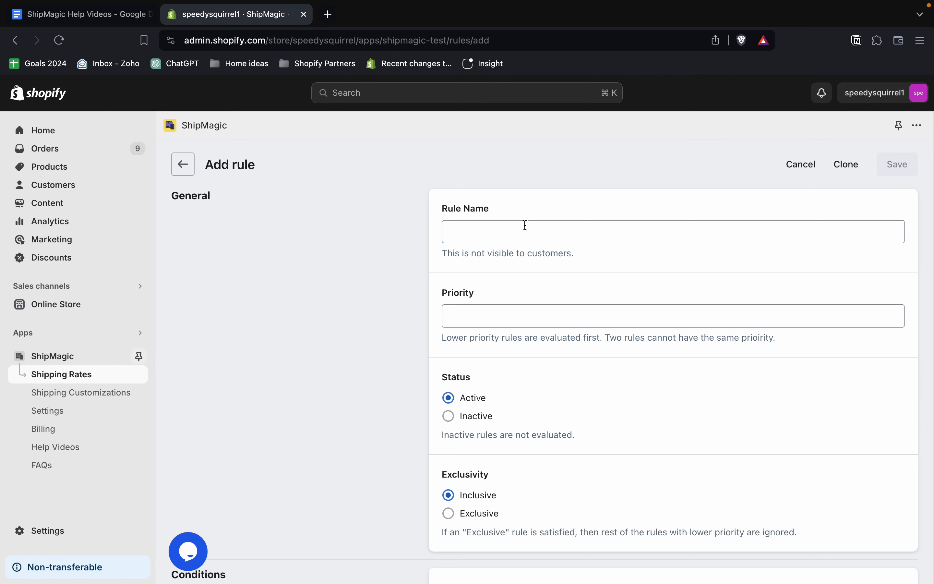
# Name the rule "Variant based rule" and give it priority 1.
pyautogui.click(525, 225)
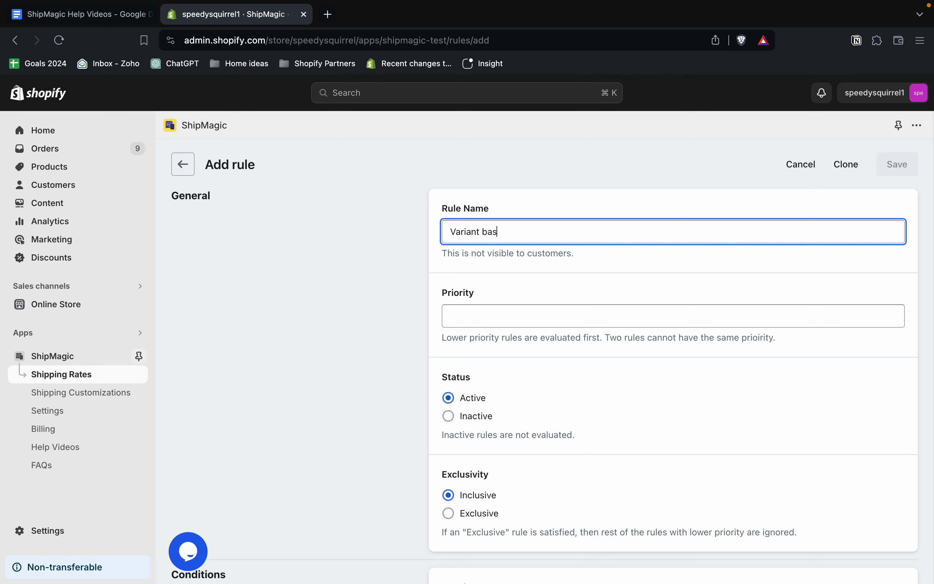
pyautogui.click(501, 310)
pyautogui.write('1')
pyautogui.click(510, 367)
# Set the rule's condition to Cart Quantity Greater Than 0.
pyautogui.scroll(-2, 510, 367)
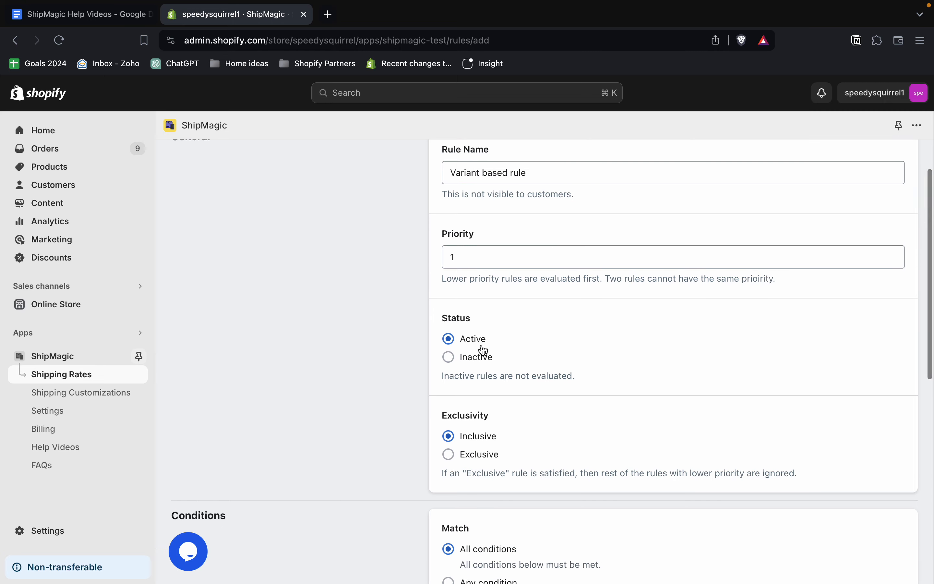
pyautogui.scroll(-2, 482, 349)
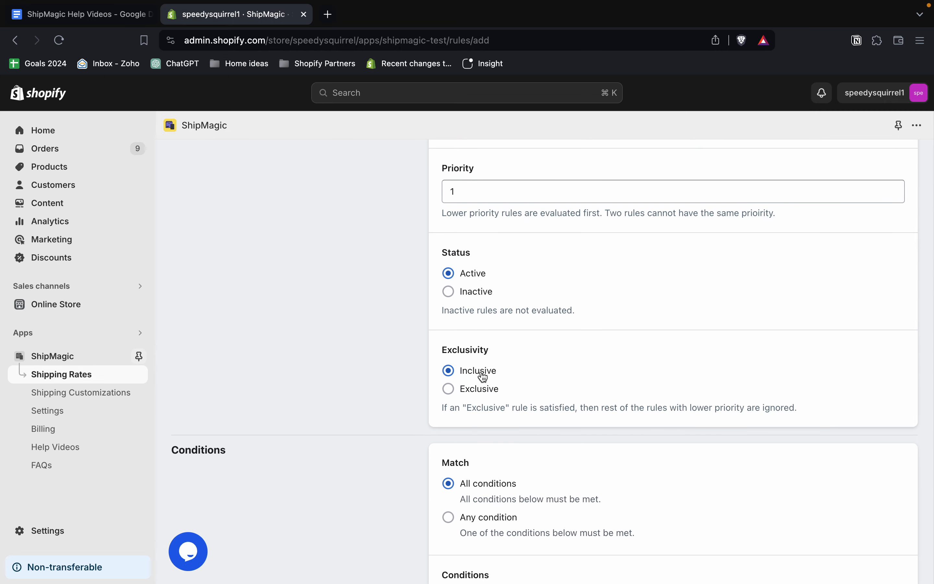
pyautogui.scroll(-5, 484, 375)
pyautogui.click(488, 384)
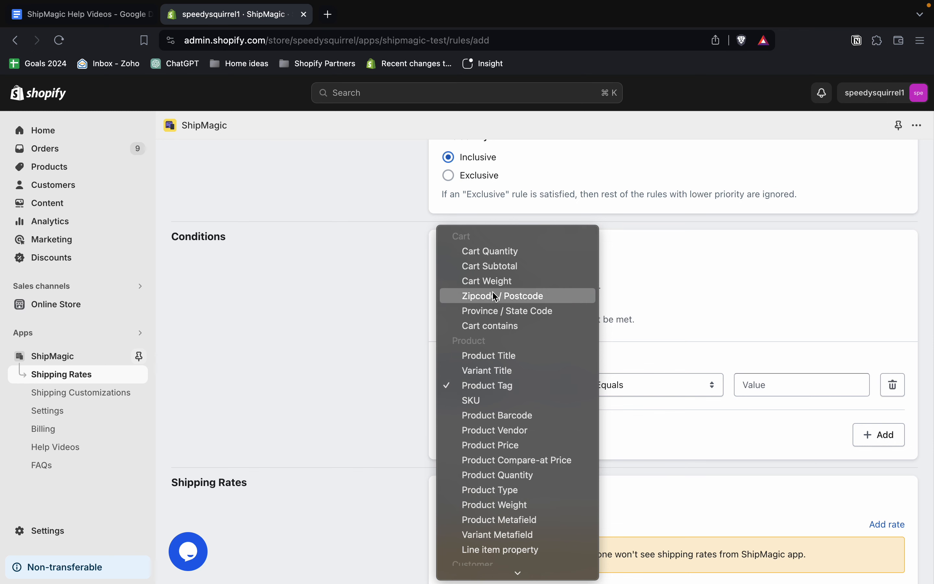
pyautogui.click(495, 256)
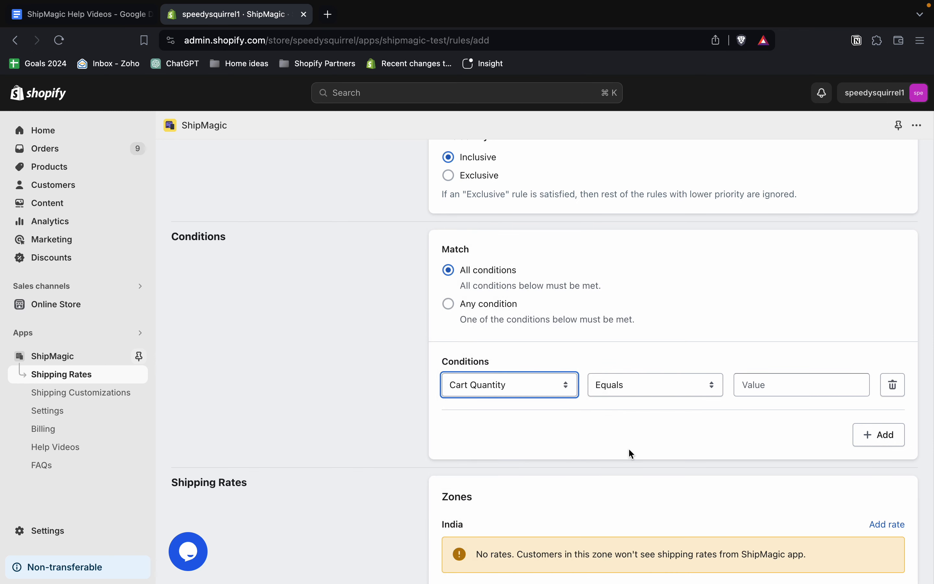
pyautogui.click(629, 382)
pyautogui.click(716, 401)
pyautogui.click(743, 383)
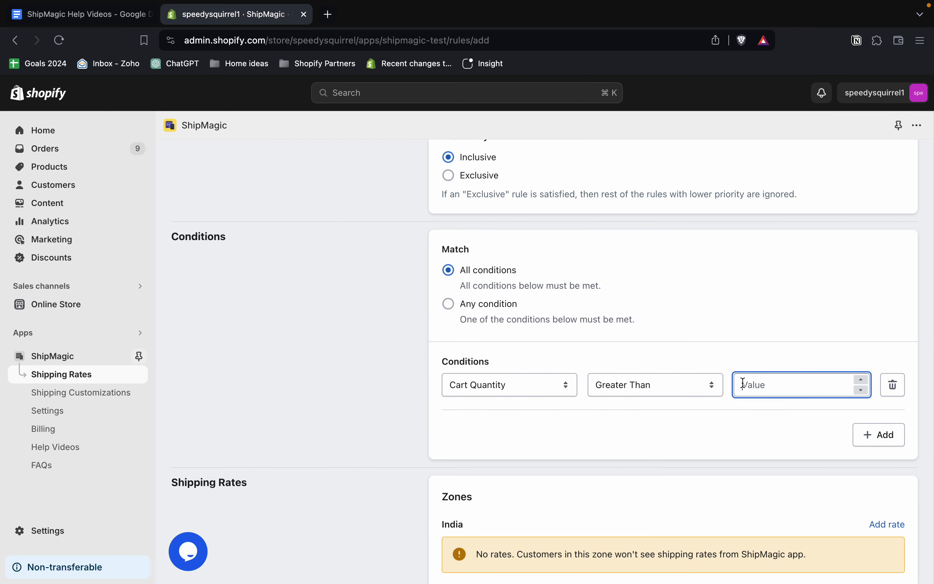
pyautogui.write('0')
pyautogui.click(735, 438)
# Start a rate for the India zone named "Variant shipping rate" with Variant Metafield as its calculation parameter.
pyautogui.scroll(-4, 735, 438)
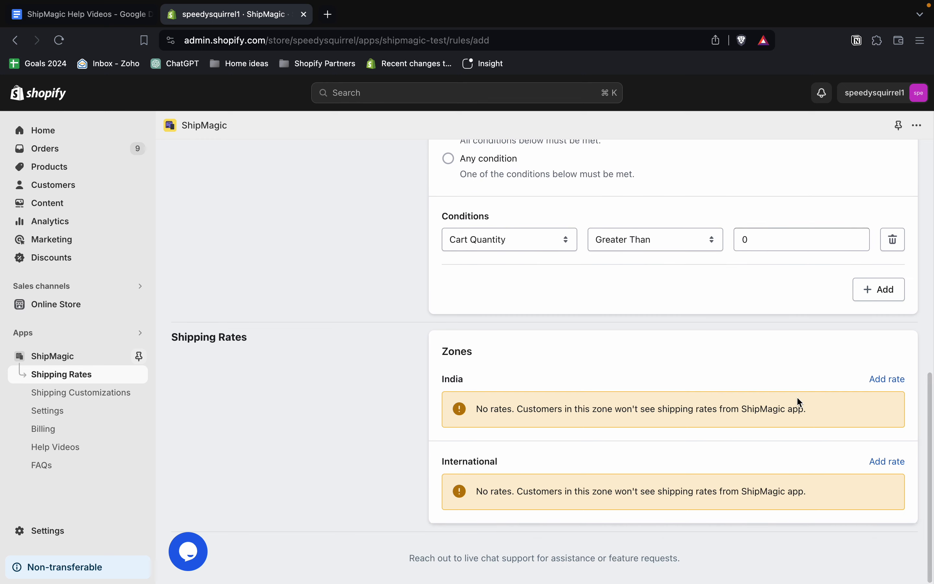
pyautogui.click(881, 383)
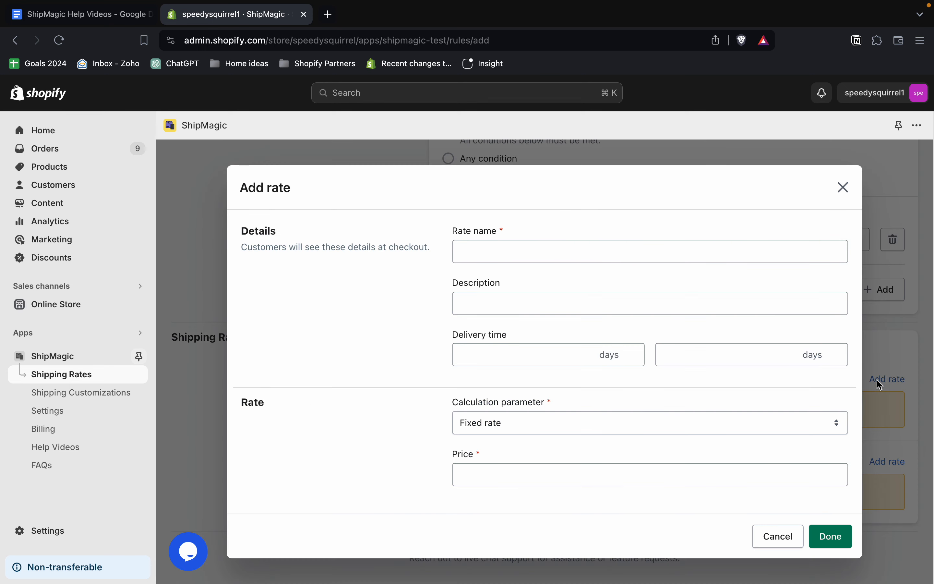
pyautogui.click(519, 257)
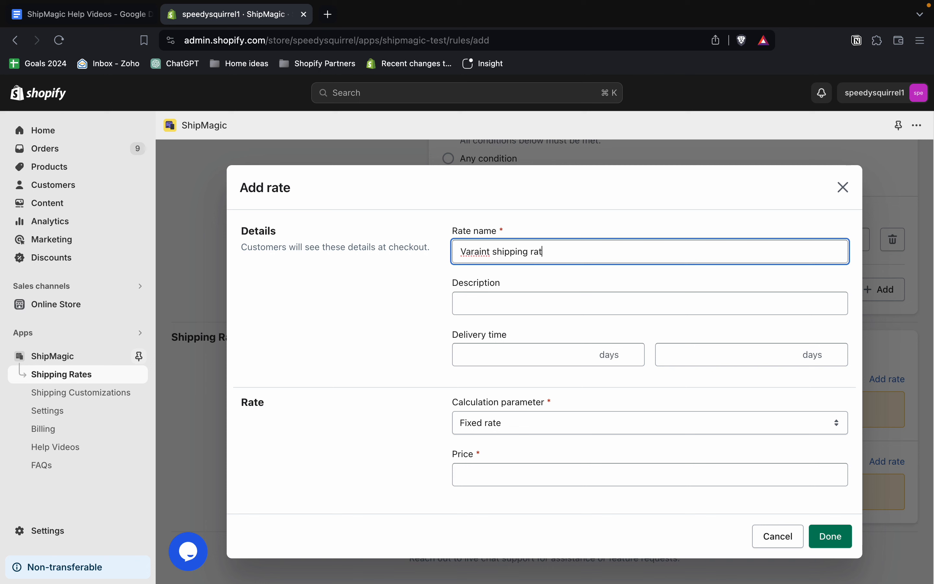
pyautogui.click(479, 255)
pyautogui.press('Delete')
pyautogui.press('Right')
pyautogui.write('a')
pyautogui.click(542, 286)
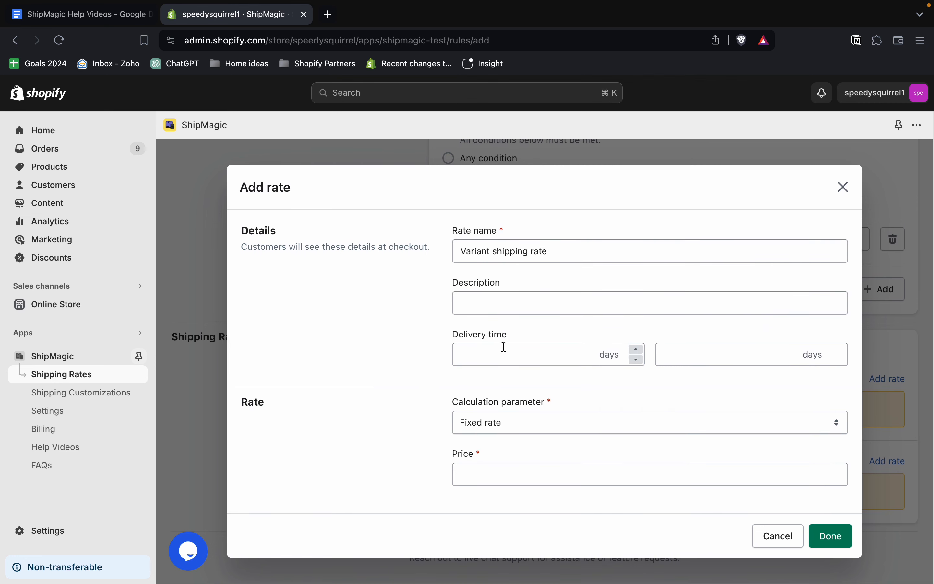
pyautogui.click(496, 425)
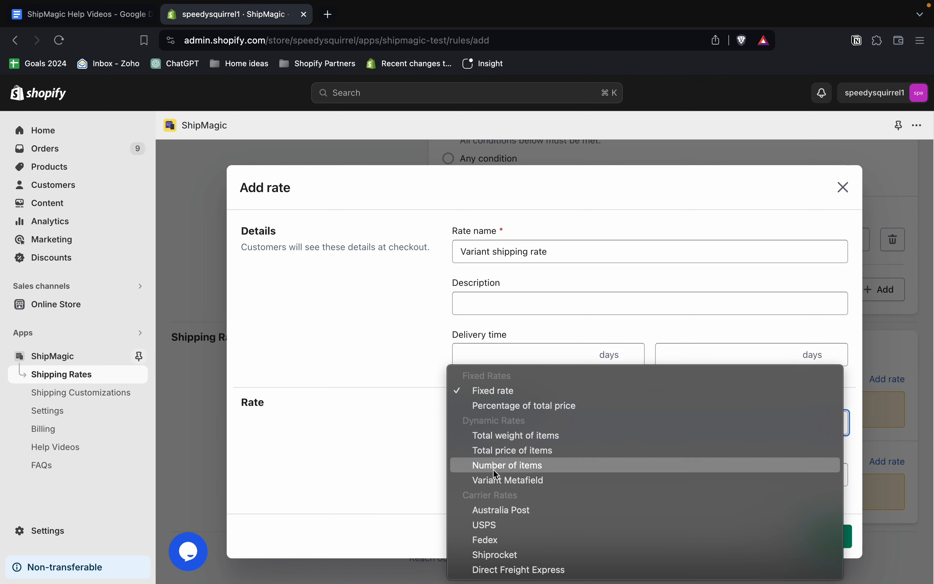
pyautogui.click(511, 482)
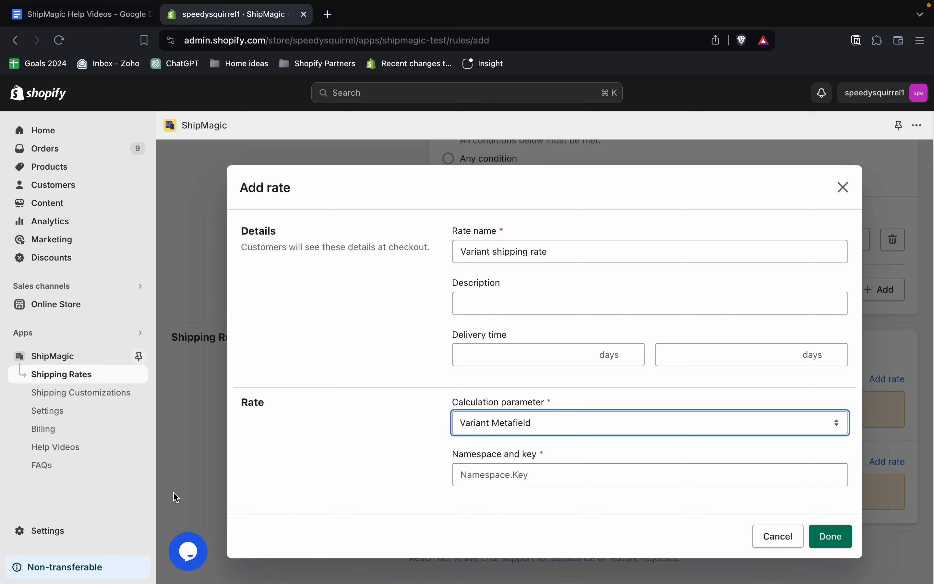
# Open the store settings in a separate tab and bring up the shipping_rate variant metafield definition under custom data.
pyautogui.rightClick(59, 530)
pyautogui.click(114, 313)
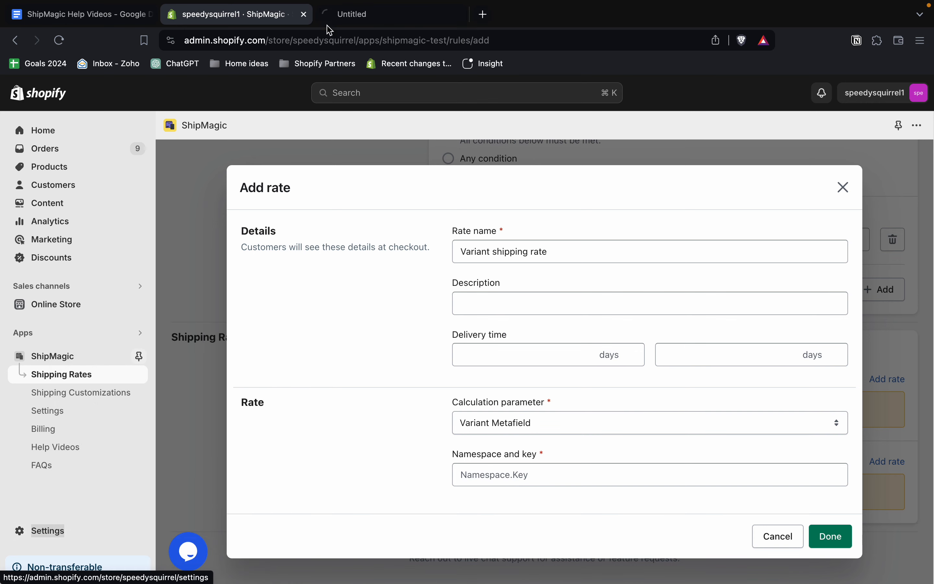
pyautogui.click(350, 20)
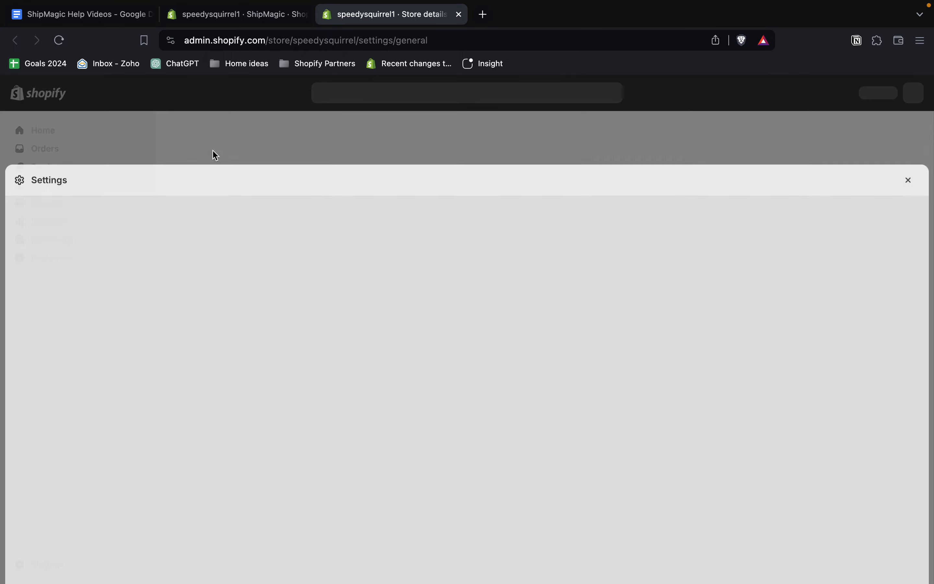
pyautogui.scroll(-10, 224, 283)
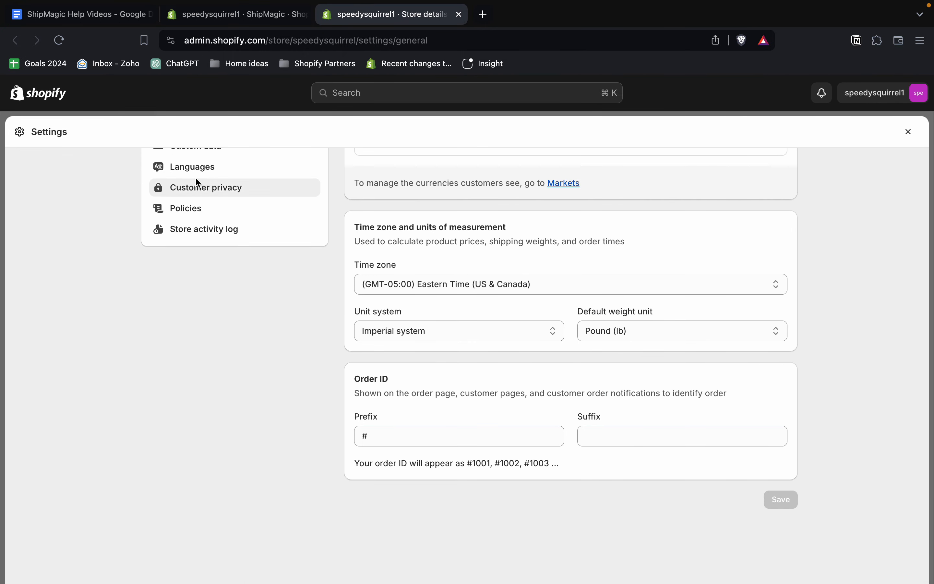
pyautogui.scroll(3, 202, 211)
pyautogui.click(198, 217)
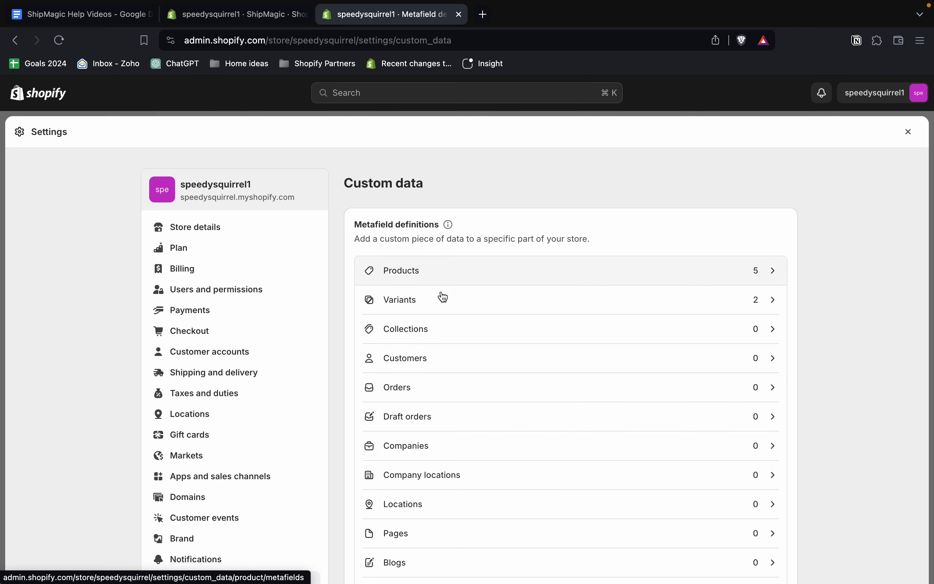
pyautogui.click(430, 300)
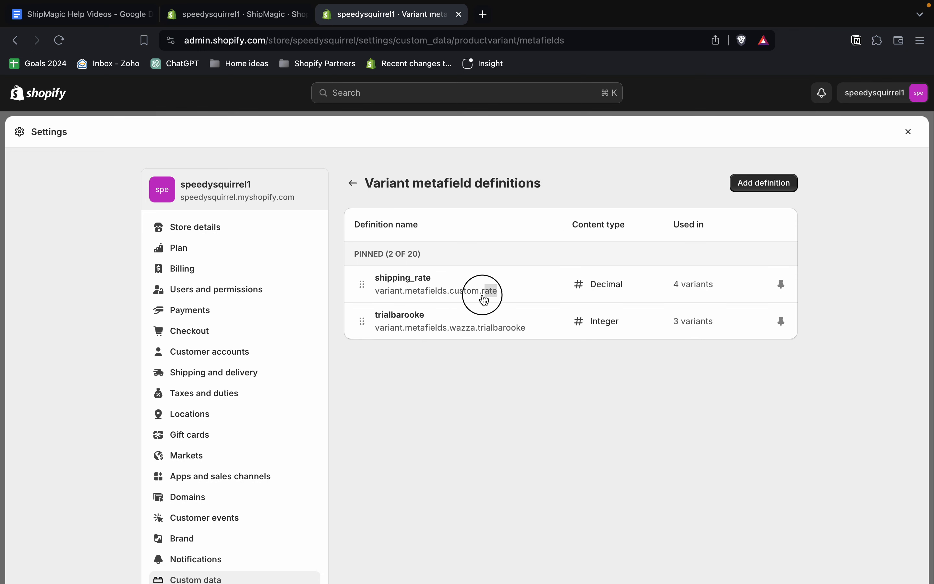
pyautogui.click(455, 295)
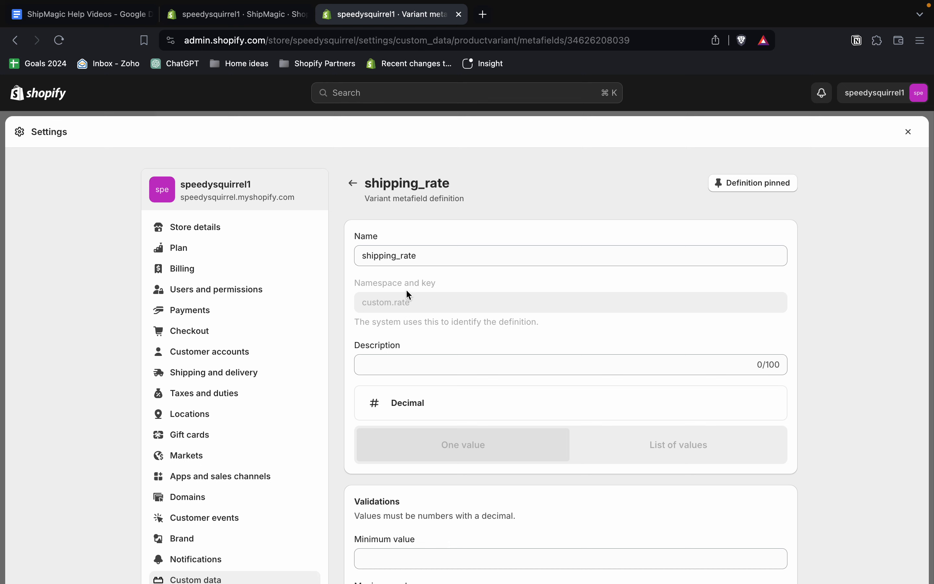
# Copy the metafield's namespace and key custom.rate into the India rate and finish adding the rate.
pyautogui.doubleClick(367, 302)
pyautogui.press('super+c')
pyautogui.click(270, 23)
pyautogui.click(528, 474)
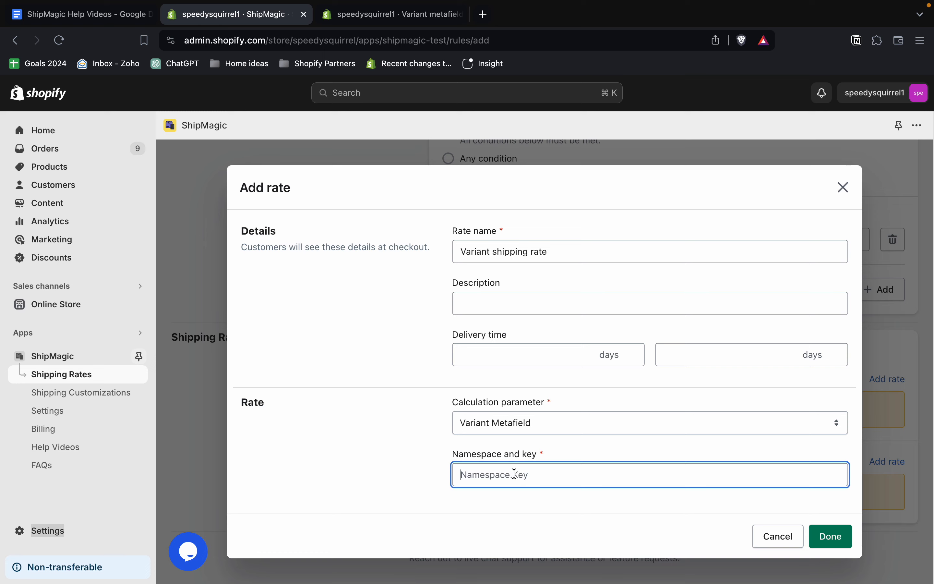
pyautogui.press('super+v')
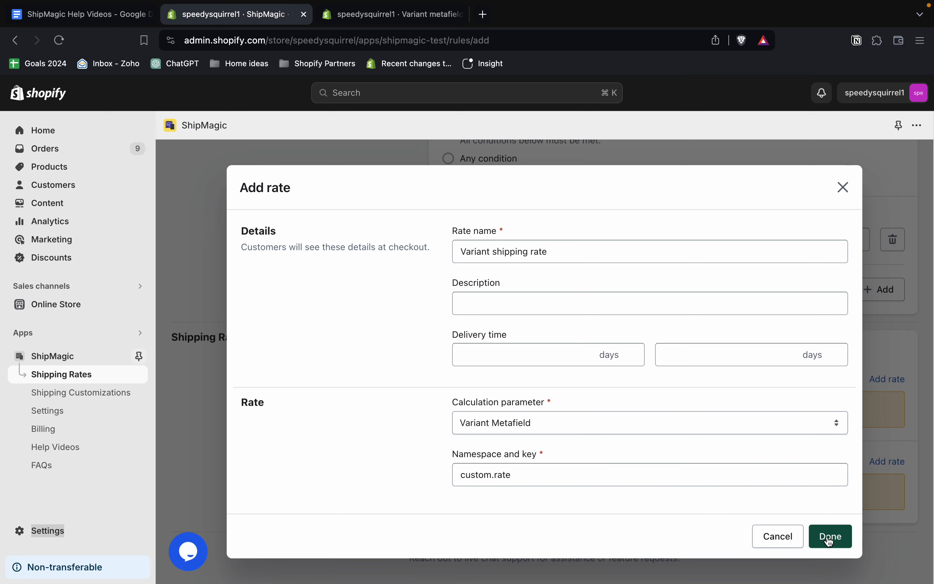
pyautogui.click(833, 539)
# Save the variant based shipping rule.
pyautogui.scroll(-2, 700, 406)
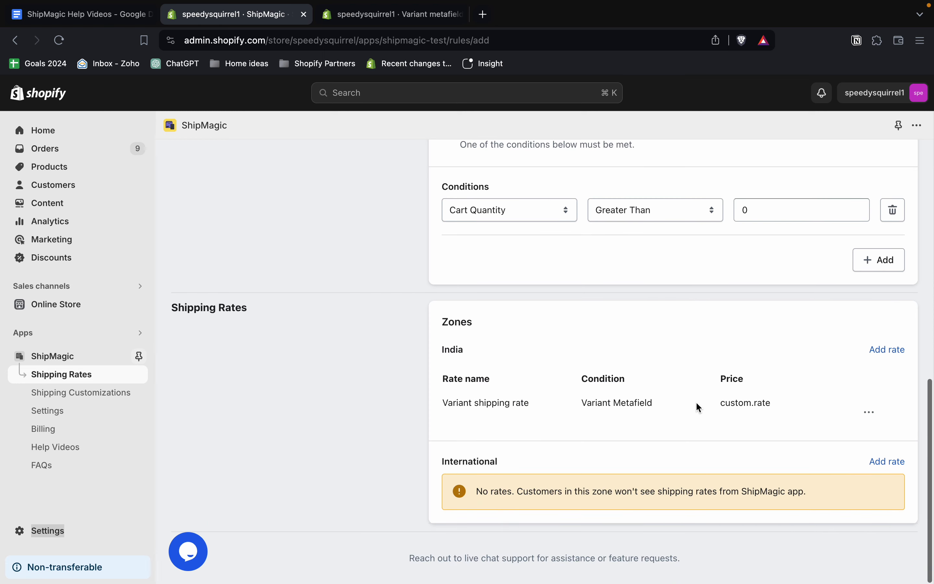
pyautogui.scroll(10, 700, 408)
pyautogui.click(898, 166)
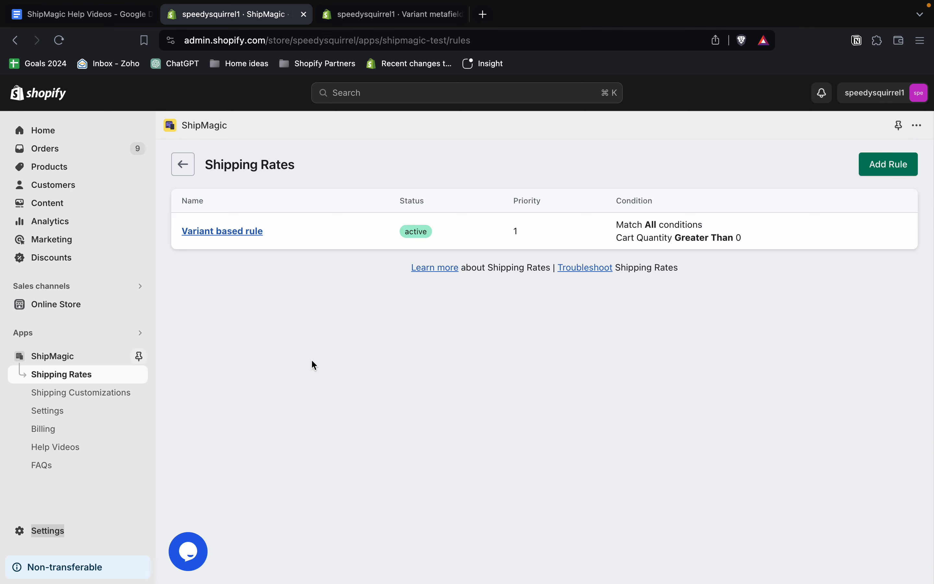
# Check the Blending option in the ShipMagic settings against Scenario 1 in the Google Docs example document.
pyautogui.click(80, 412)
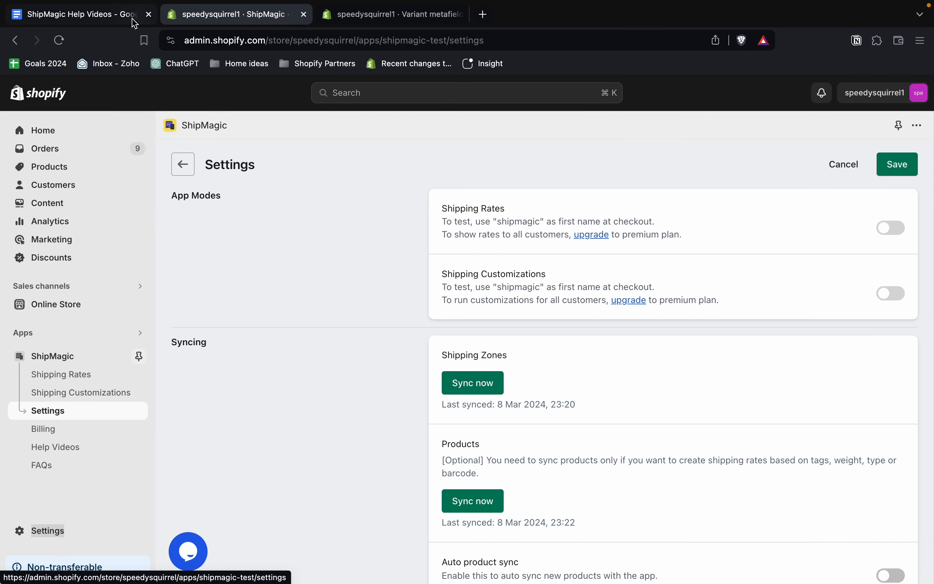
pyautogui.click(108, 20)
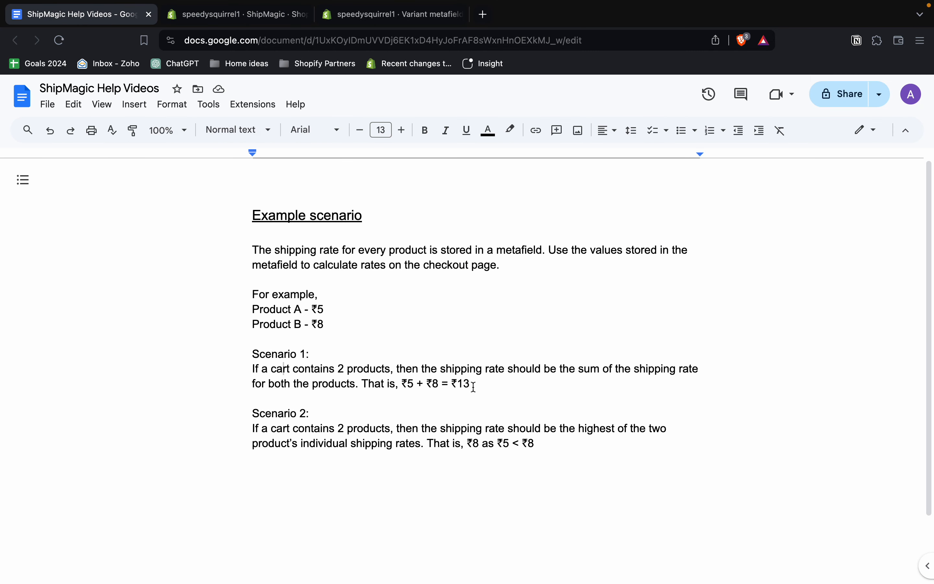
pyautogui.moveTo(474, 386); pyautogui.dragTo(362, 384)
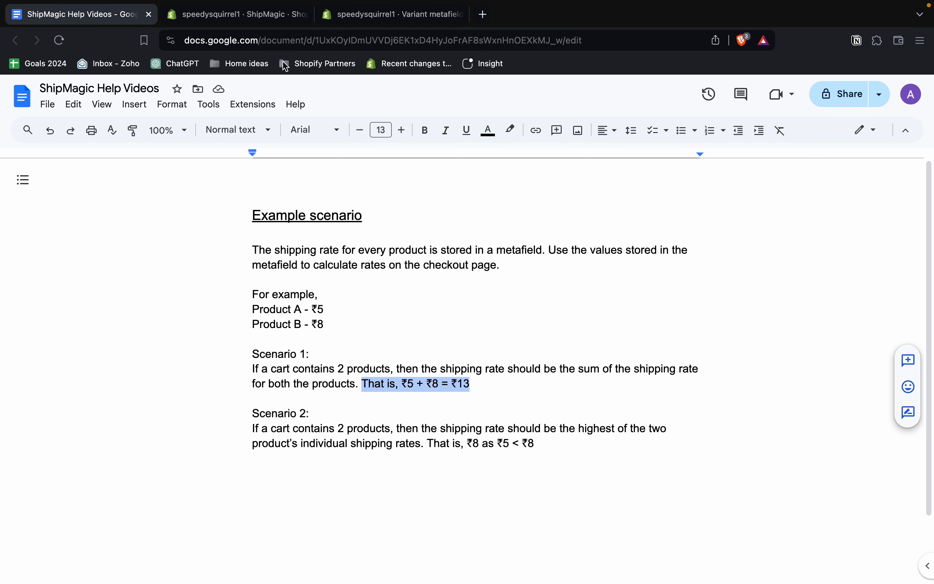
pyautogui.click(255, 16)
pyautogui.scroll(-1, 449, 352)
pyautogui.scroll(-2, 447, 349)
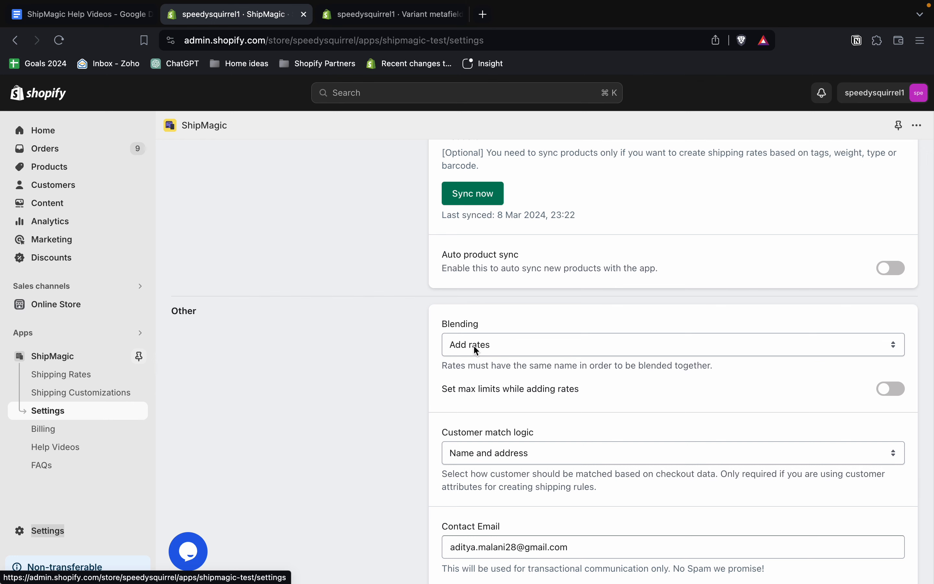
pyautogui.scroll(10, 474, 345)
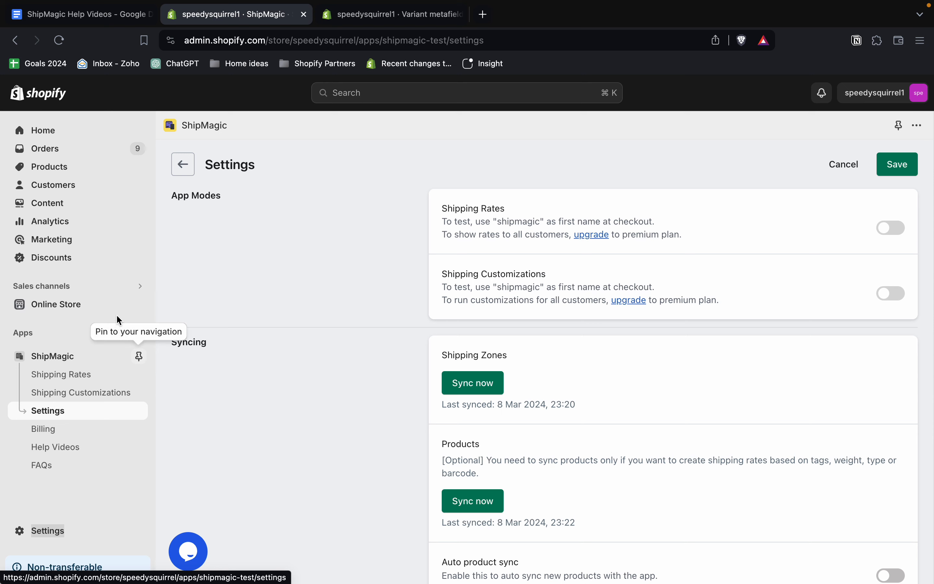
# Open the online store in a new tab, view the cart and proceed to checkout.
pyautogui.click(138, 304)
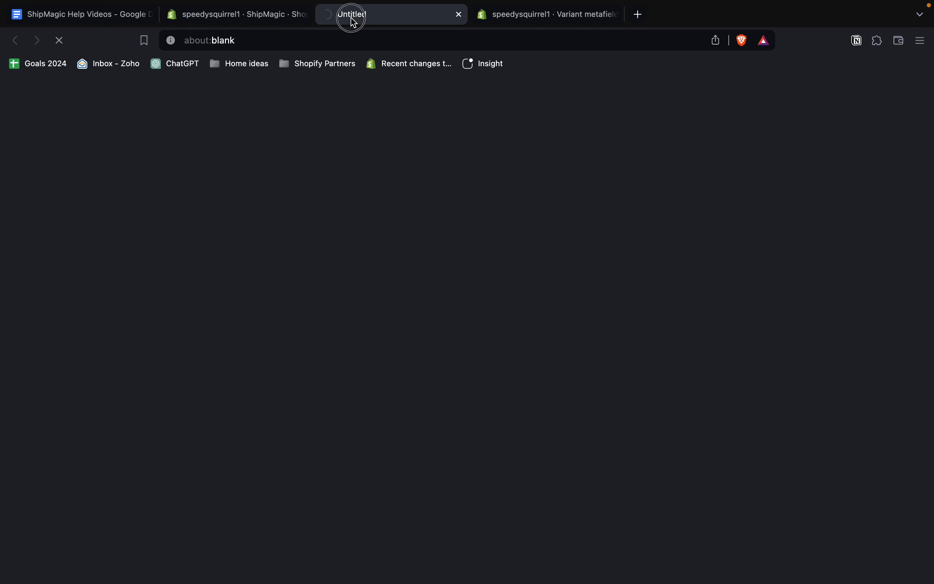
pyautogui.moveTo(353, 23); pyautogui.dragTo(497, 25)
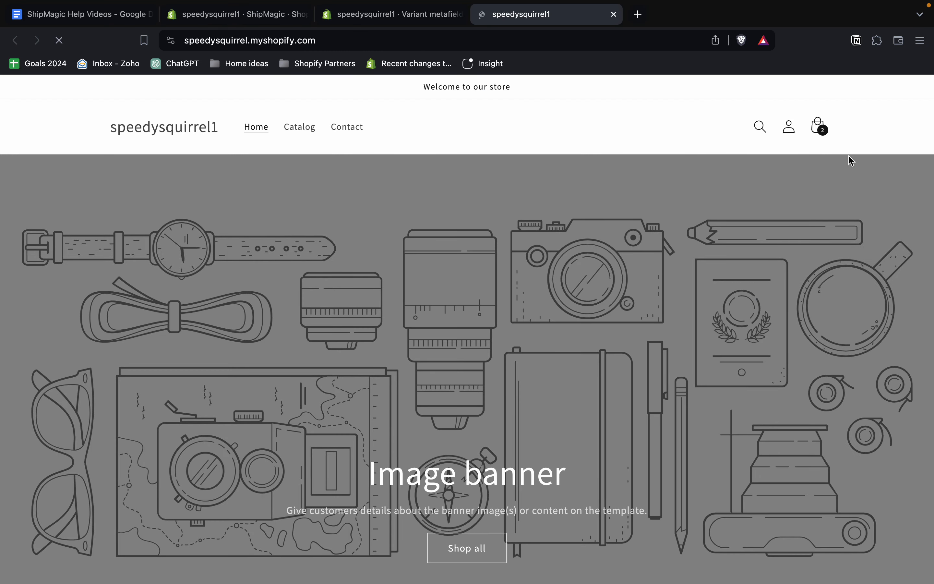
pyautogui.click(819, 126)
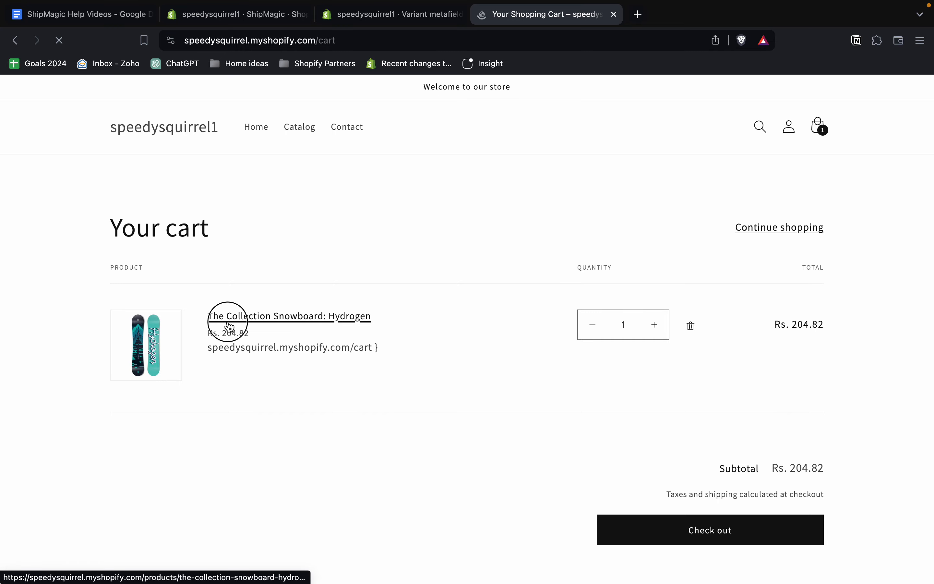
pyautogui.click(632, 519)
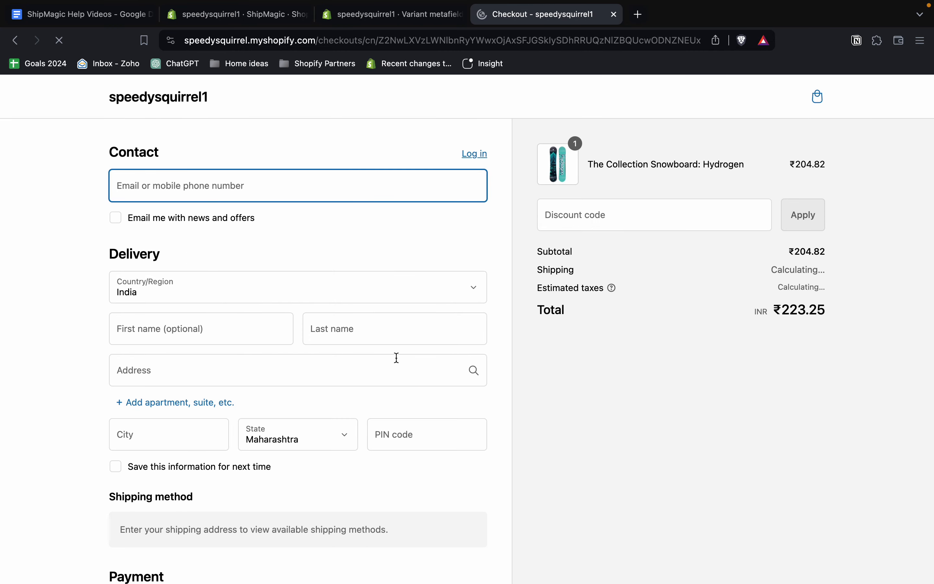
# Enter "shipmagic" as the first name in the checkout's delivery details.
pyautogui.click(206, 333)
pyautogui.write('shipmagic')
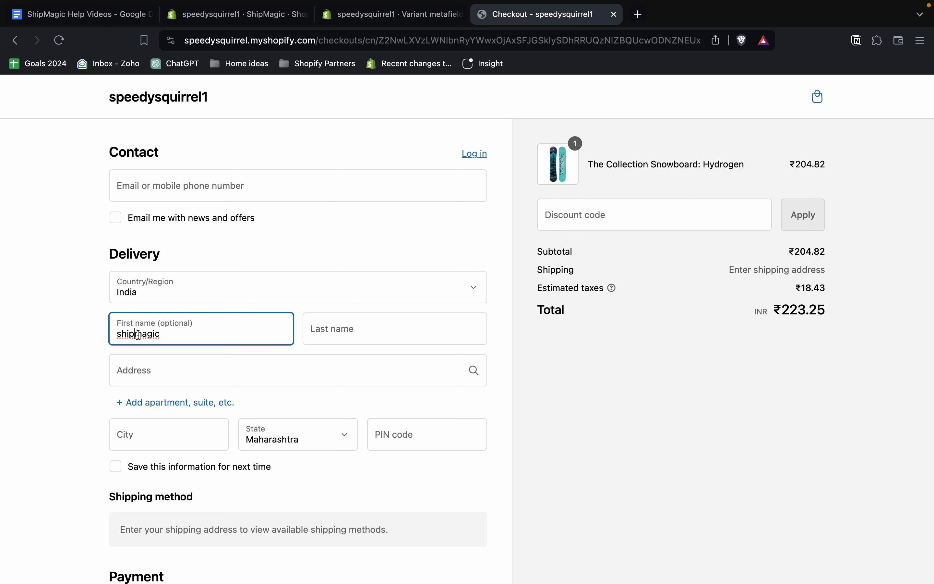
pyautogui.doubleClick(138, 335)
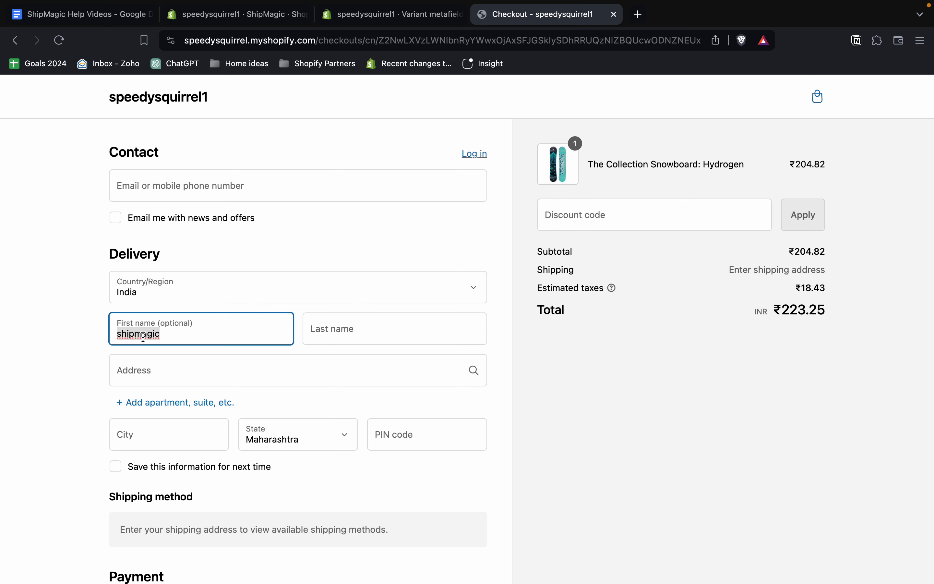
# Return to the ShipMagic app's home page and review the App Modes for shipping rates and customizations.
pyautogui.click(253, 17)
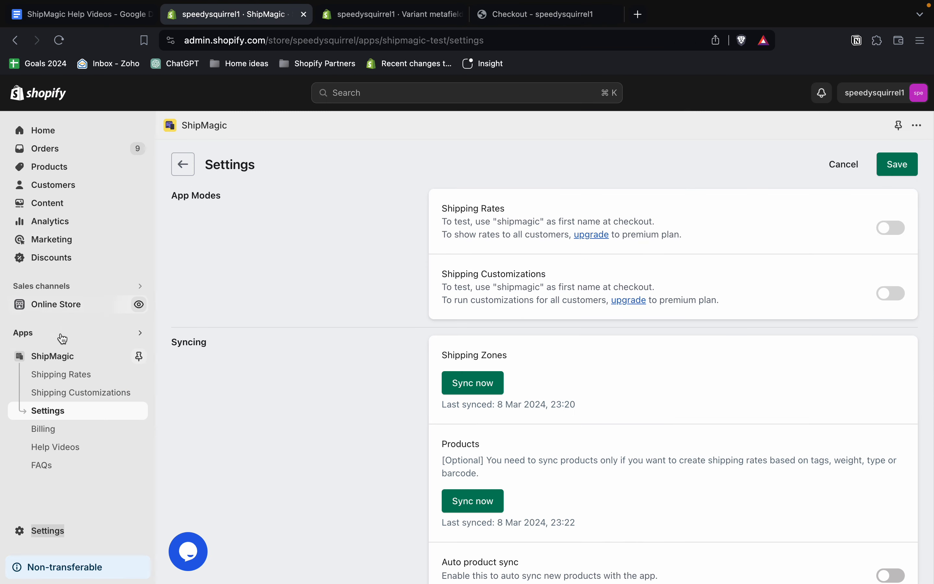
pyautogui.click(59, 354)
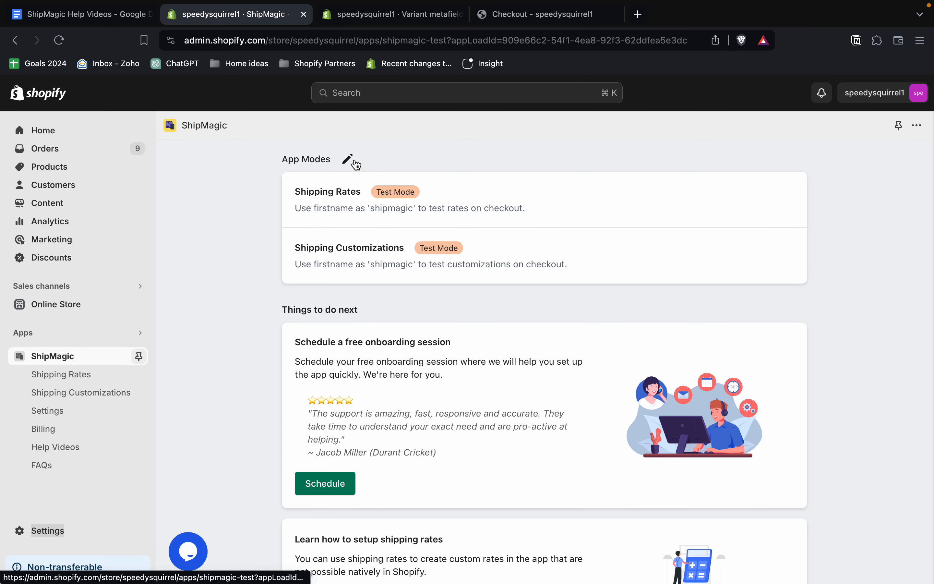
pyautogui.moveTo(364, 160); pyautogui.dragTo(266, 158)
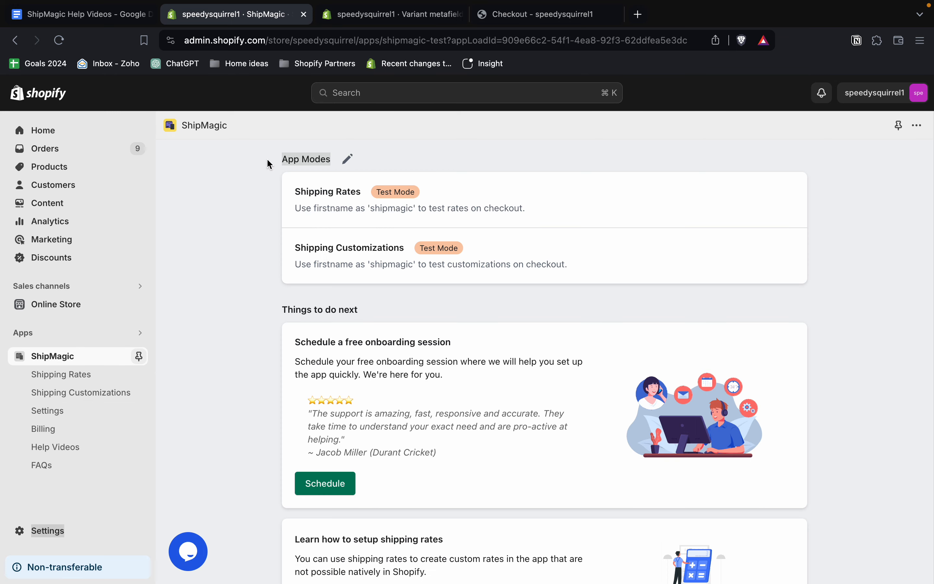
# Review the first name required for testing Shipping Rates in Test Mode, and return to the checkout's delivery form.
pyautogui.tripleClick(309, 191)
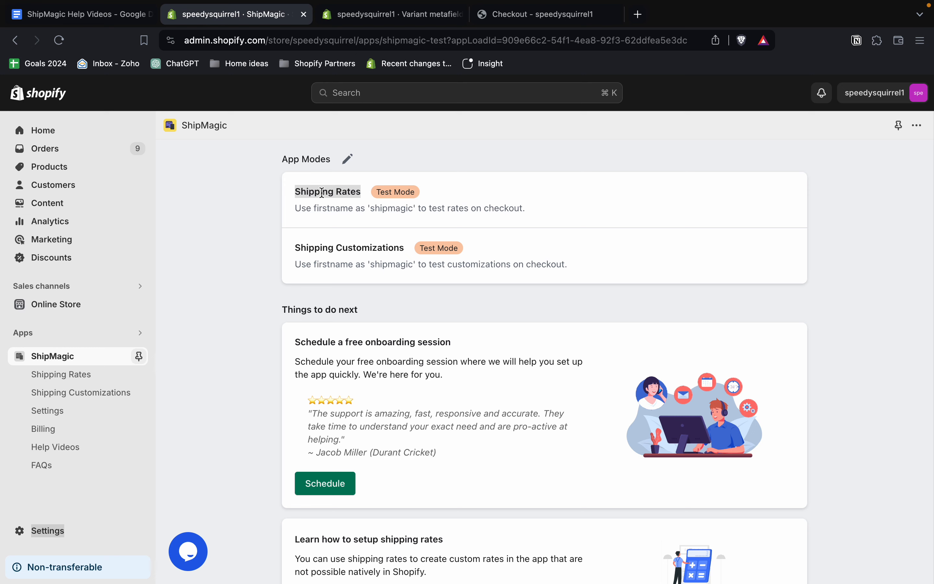
pyautogui.doubleClick(389, 207)
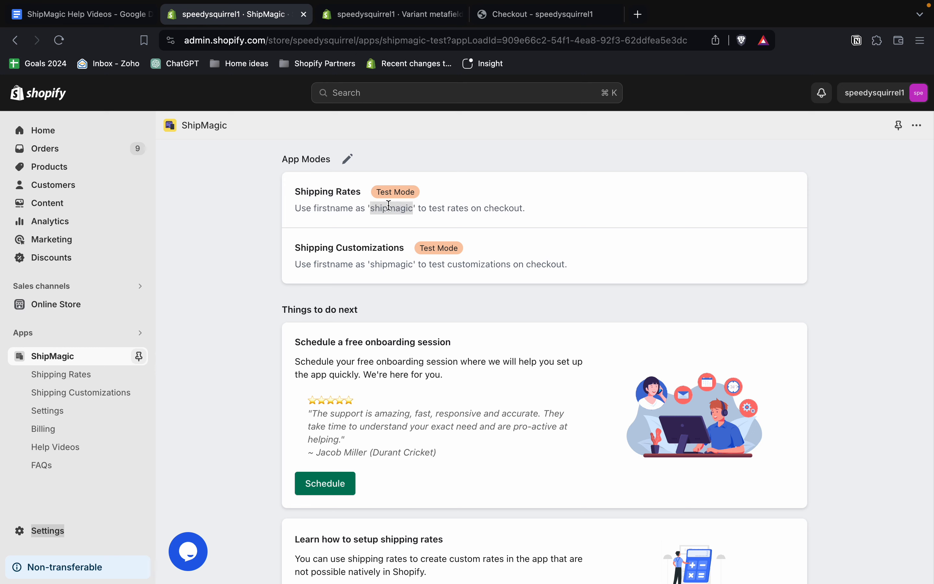
pyautogui.click(472, 16)
pyautogui.click(171, 336)
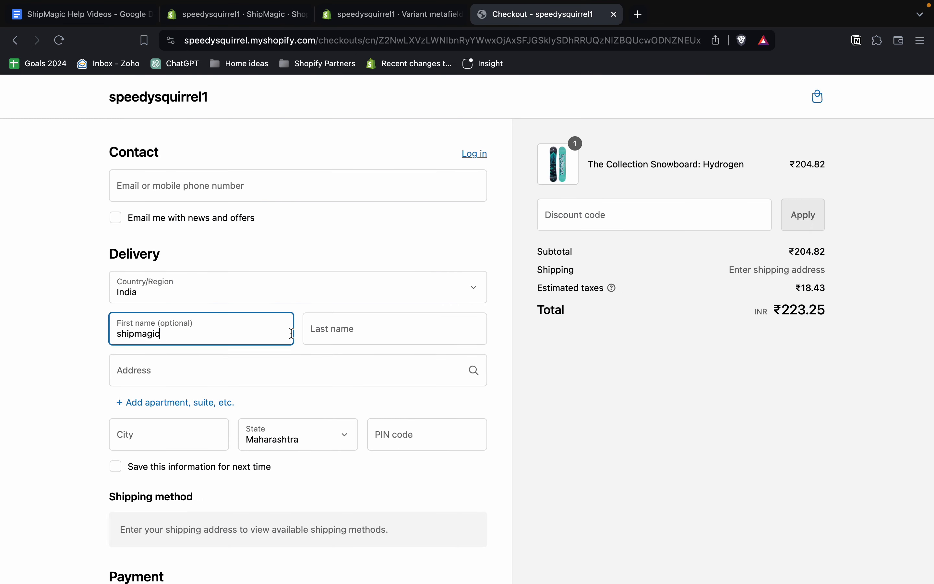
# Enter "app" as the last name and fill in the delivery address from a matching suggestion.
pyautogui.click(349, 337)
pyautogui.write('app')
pyautogui.click(242, 377)
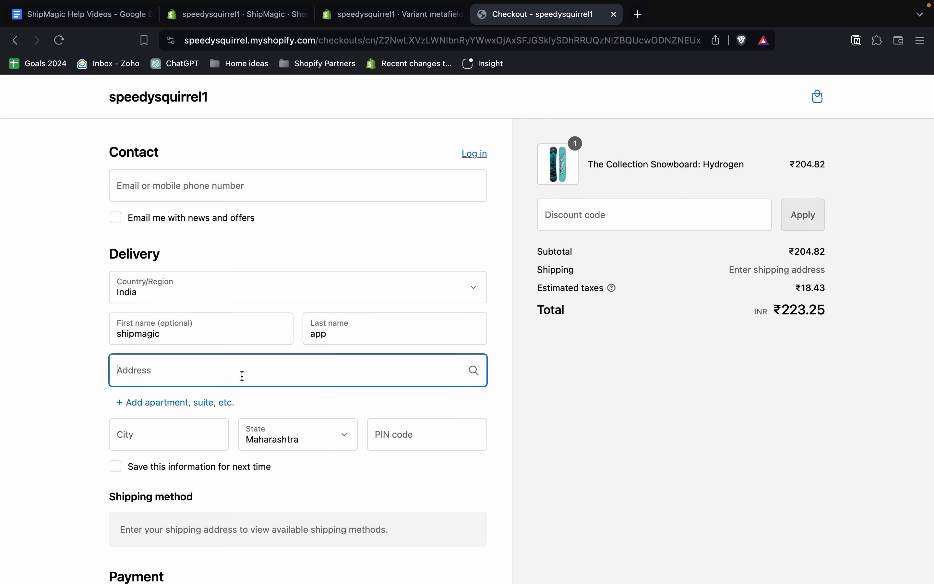
pyautogui.write('nrmal')
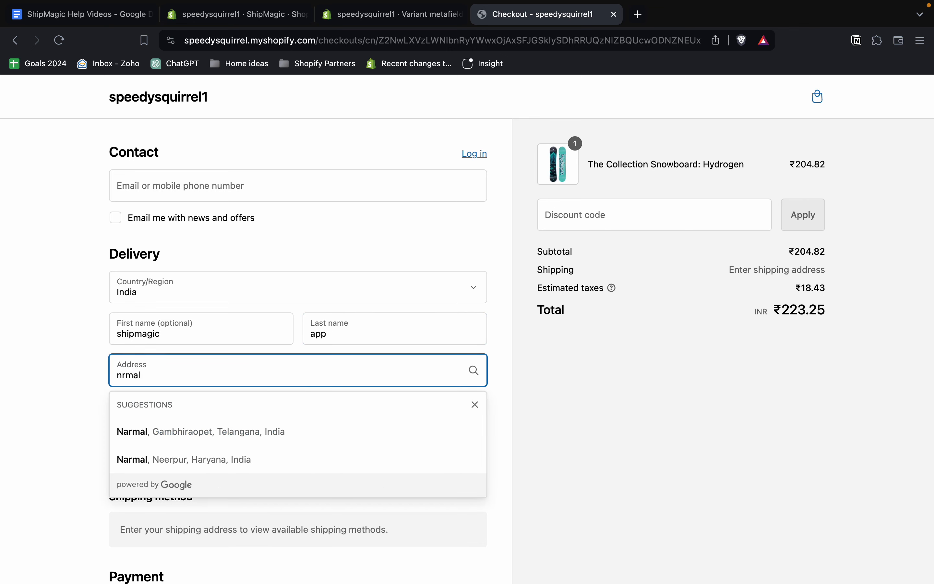
pyautogui.write('nirmal')
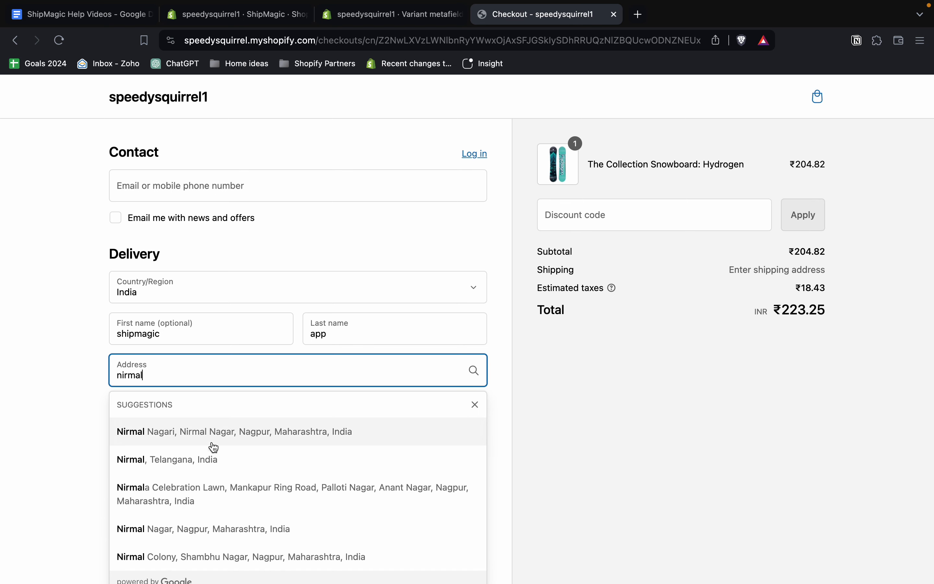
pyautogui.click(203, 482)
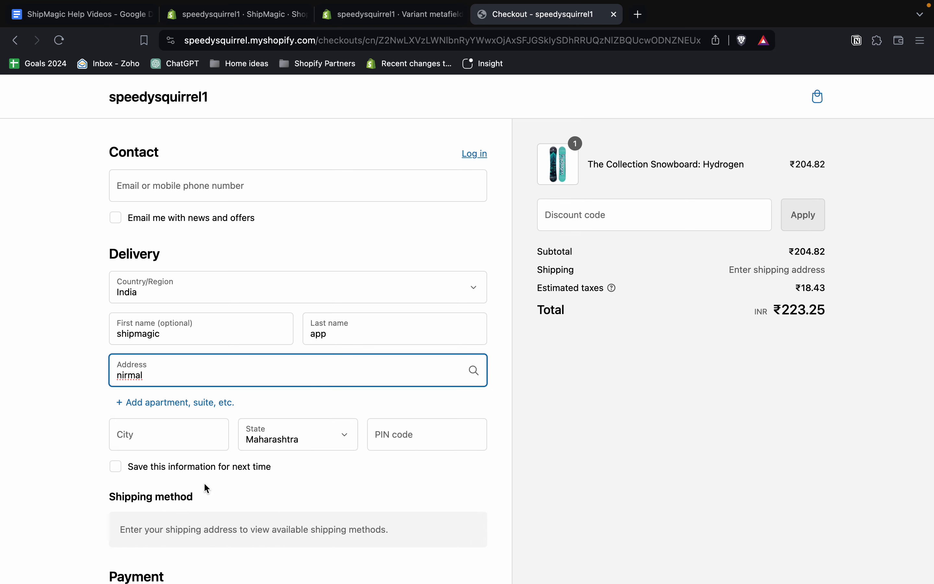
# Check the variant shipping rate offered under Shipping method for the Hydrogen snowboard order.
pyautogui.scroll(-4, 203, 482)
pyautogui.scroll(-2, 236, 409)
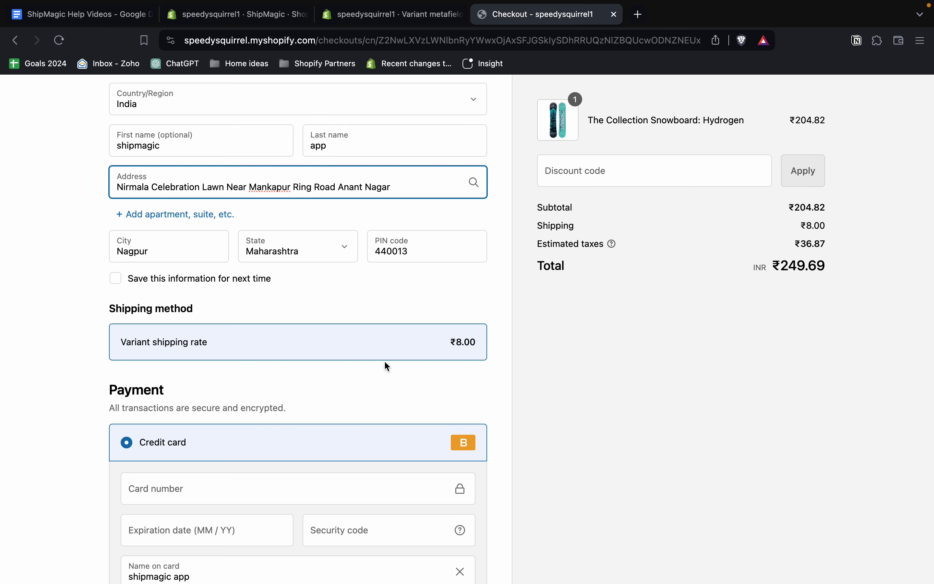
pyautogui.moveTo(481, 344); pyautogui.dragTo(420, 345)
# Return to the store's home page, open The Archived Snowboard and choose to buy it now.
pyautogui.scroll(2, 675, 119)
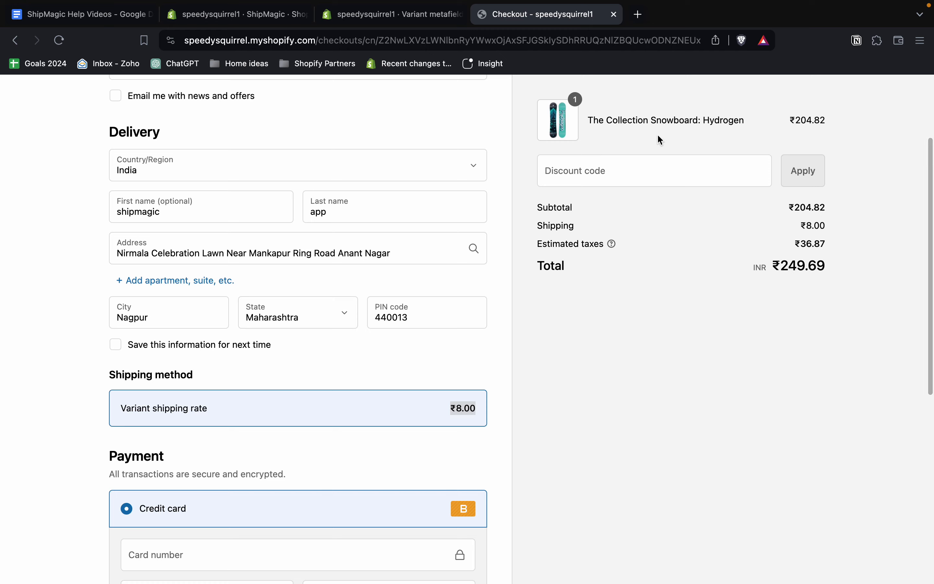
pyautogui.scroll(4, 658, 135)
pyautogui.click(160, 101)
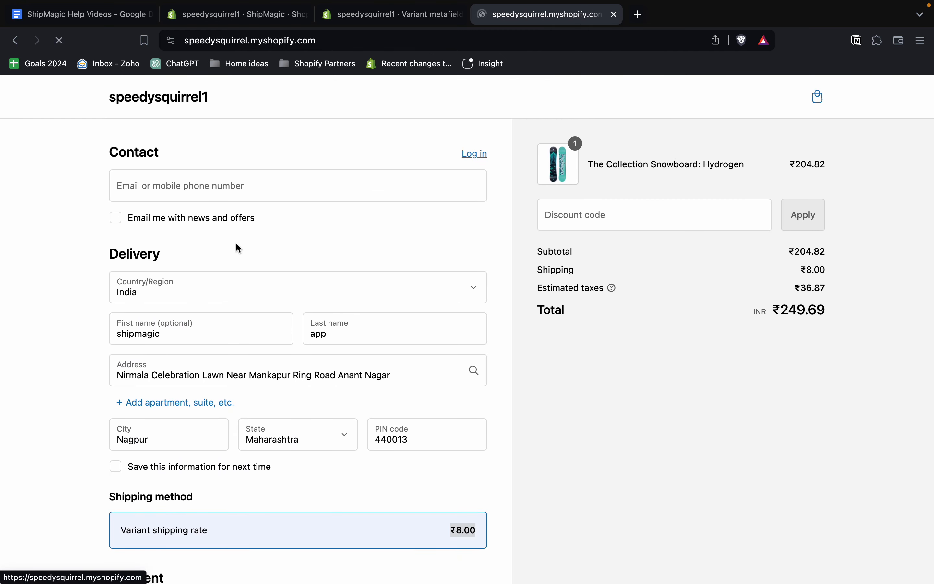
pyautogui.scroll(-10, 293, 348)
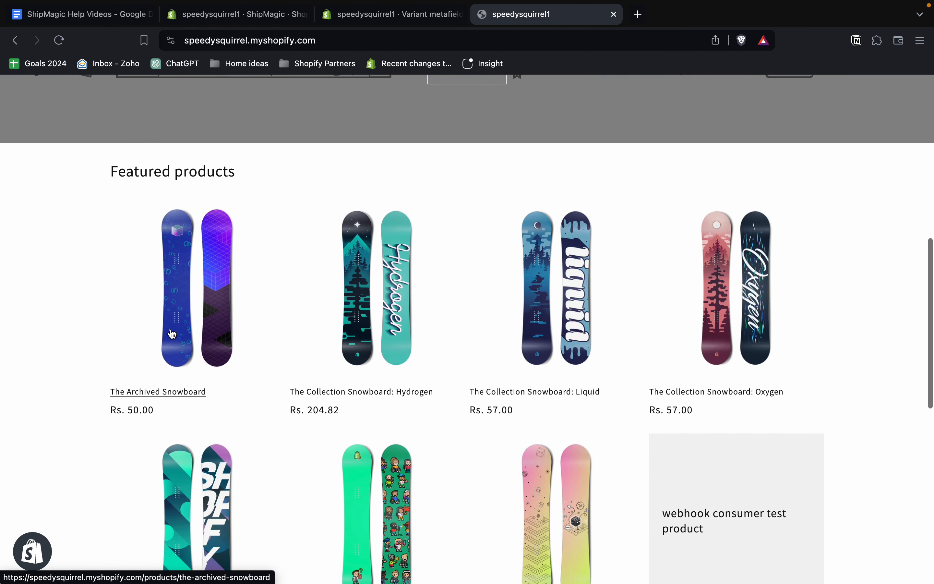
pyautogui.click(184, 331)
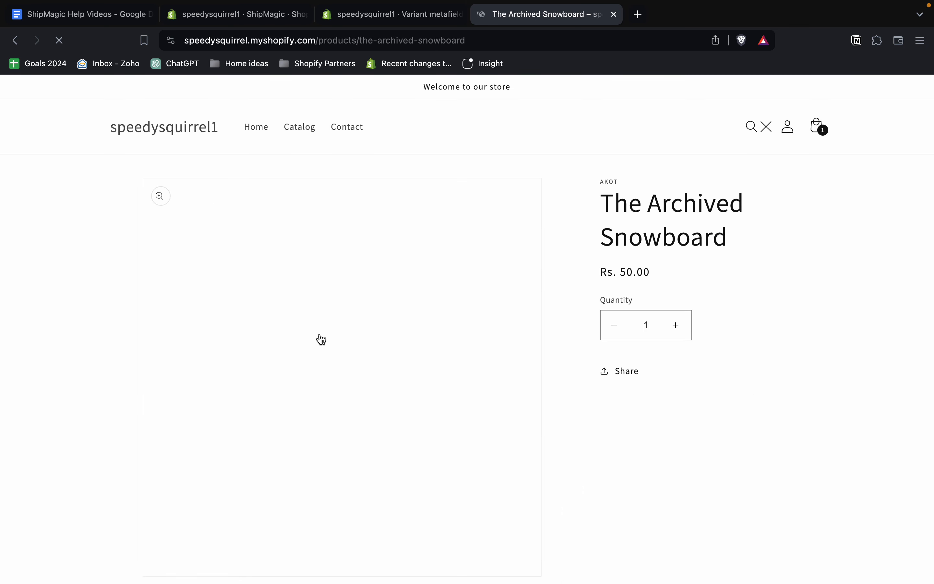
pyautogui.scroll(-2, 647, 369)
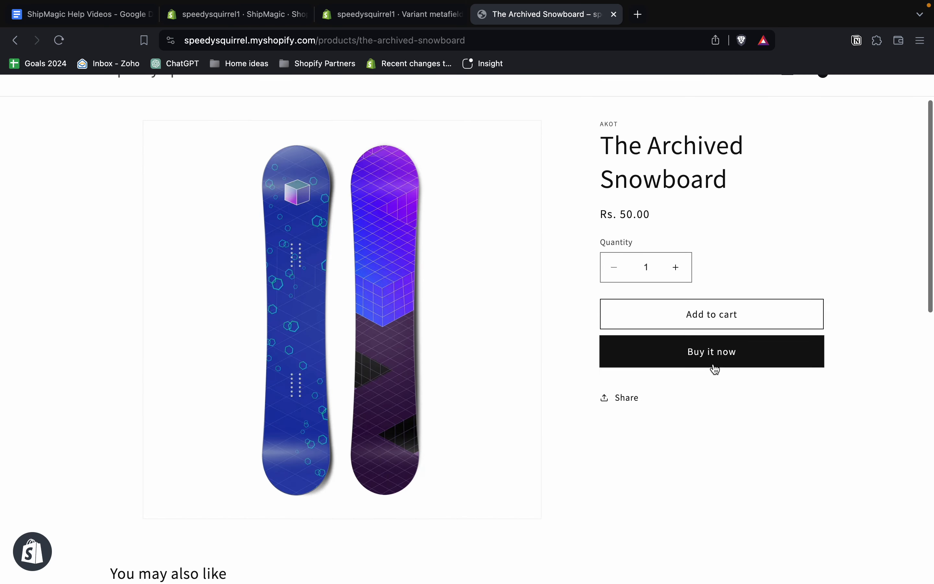
pyautogui.click(693, 363)
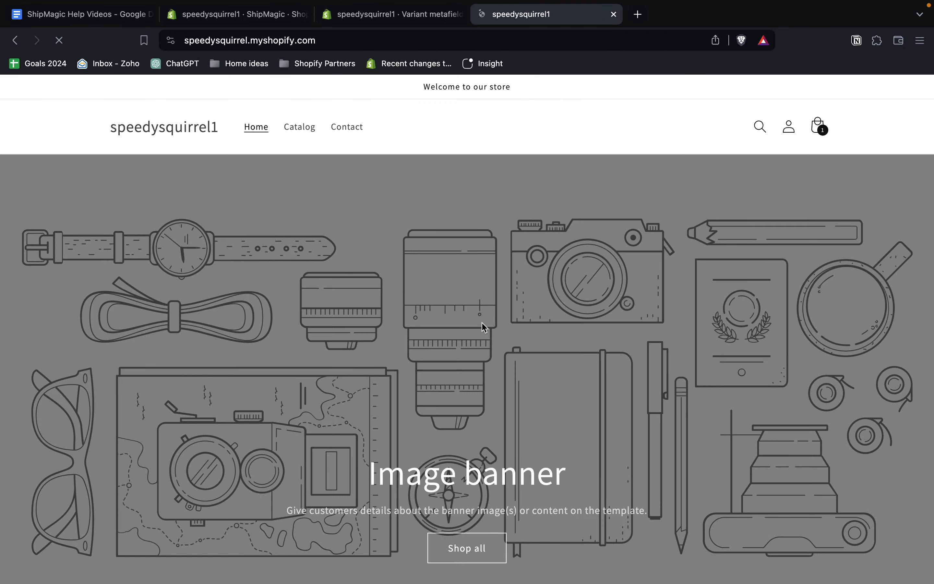
# Add The Collection Snowboard: Hydrogen to the cart from the featured products and proceed to checkout.
pyautogui.scroll(-10, 482, 323)
pyautogui.click(358, 384)
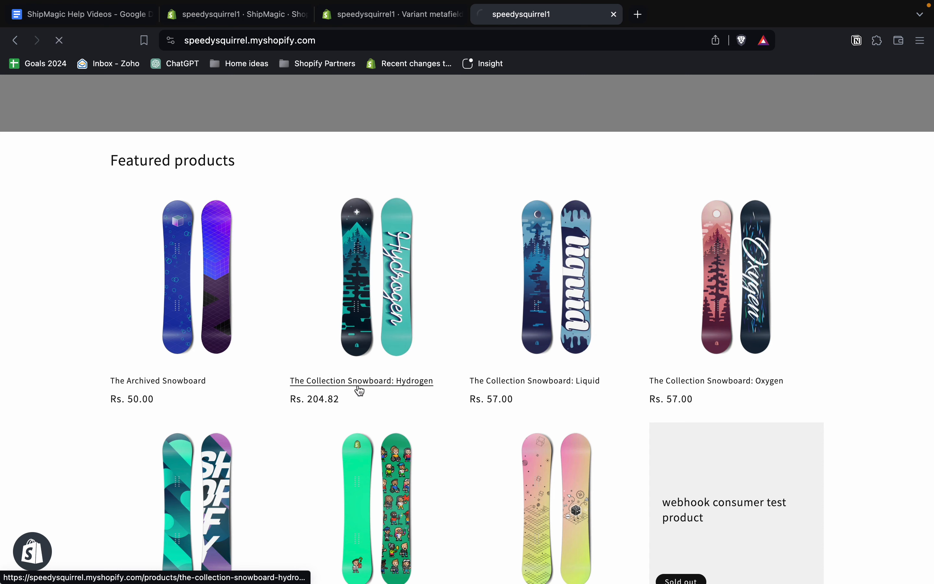
pyautogui.scroll(-5, 359, 391)
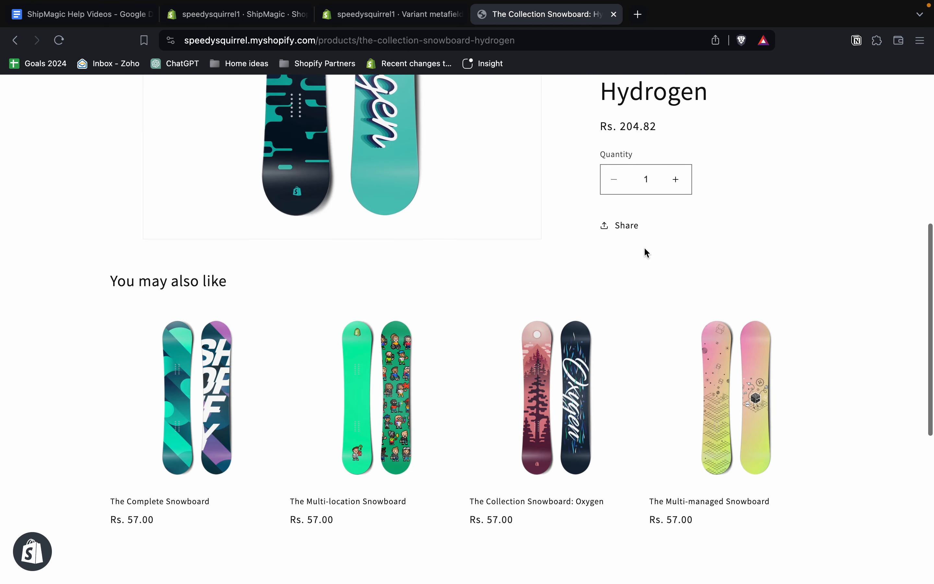
pyautogui.click(701, 205)
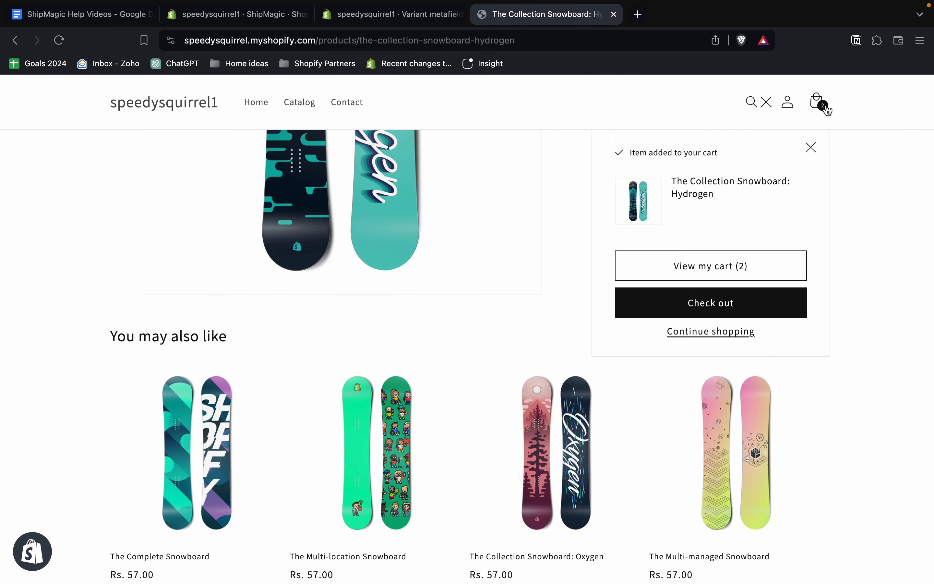
pyautogui.click(719, 302)
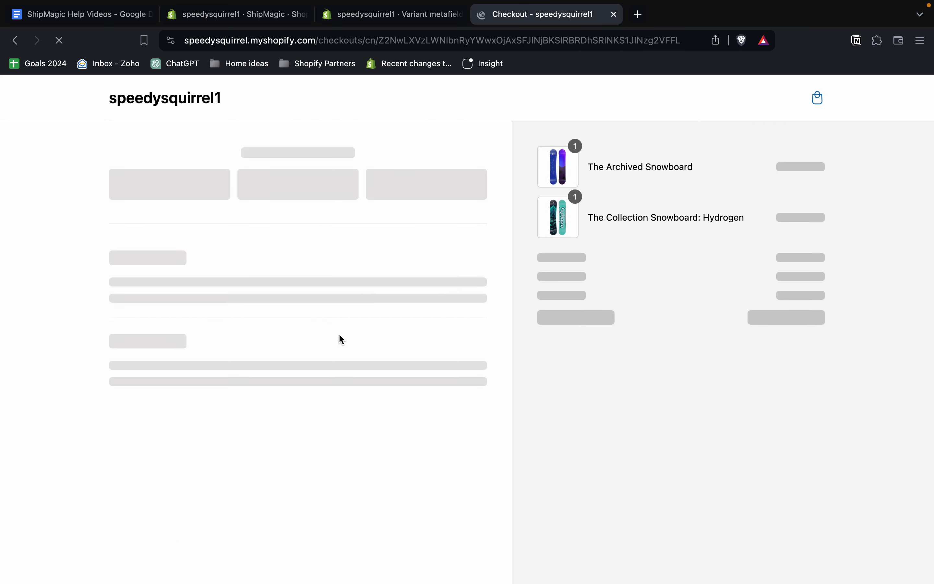
# Enter "shipmagic" as first name and "app" as last name, and fill in the delivery address from a matching suggestion.
pyautogui.scroll(-2, 262, 297)
pyautogui.click(186, 261)
pyautogui.write('shipmagic')
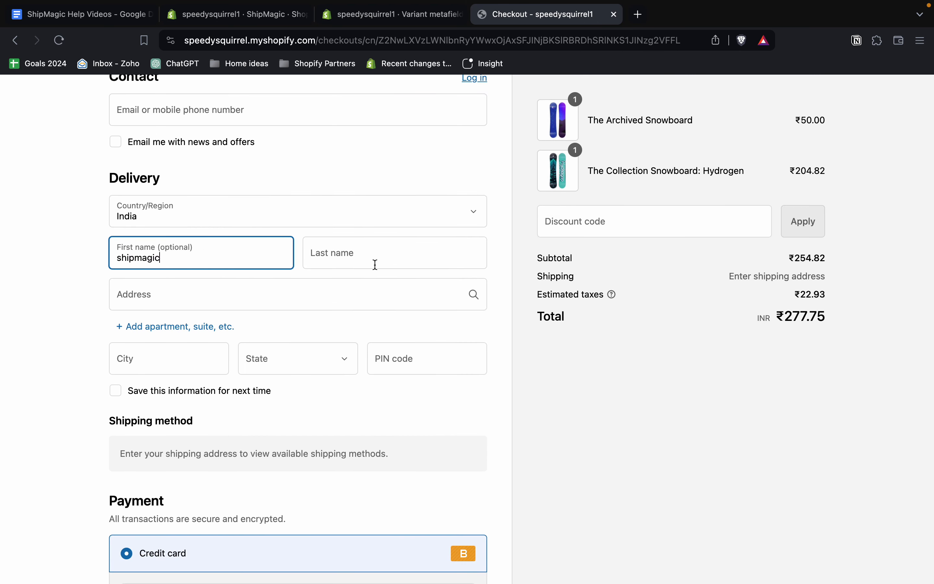
pyautogui.click(375, 265)
pyautogui.write('app')
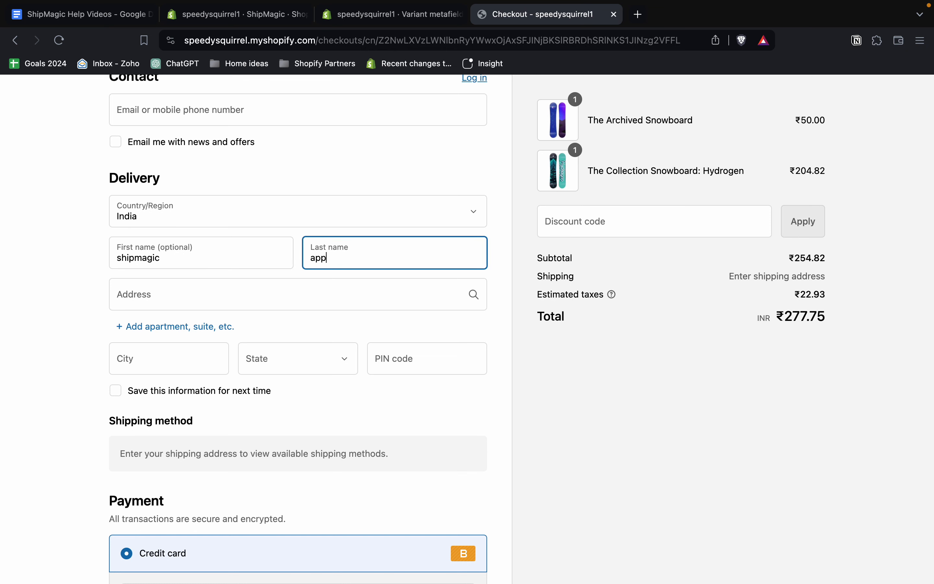
pyautogui.click(238, 307)
pyautogui.write('nirmal')
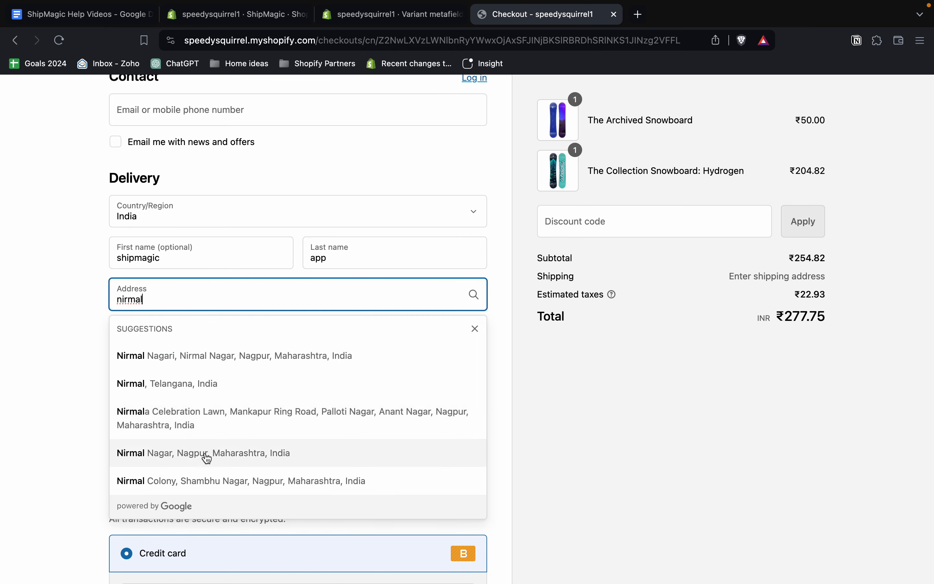
pyautogui.click(205, 454)
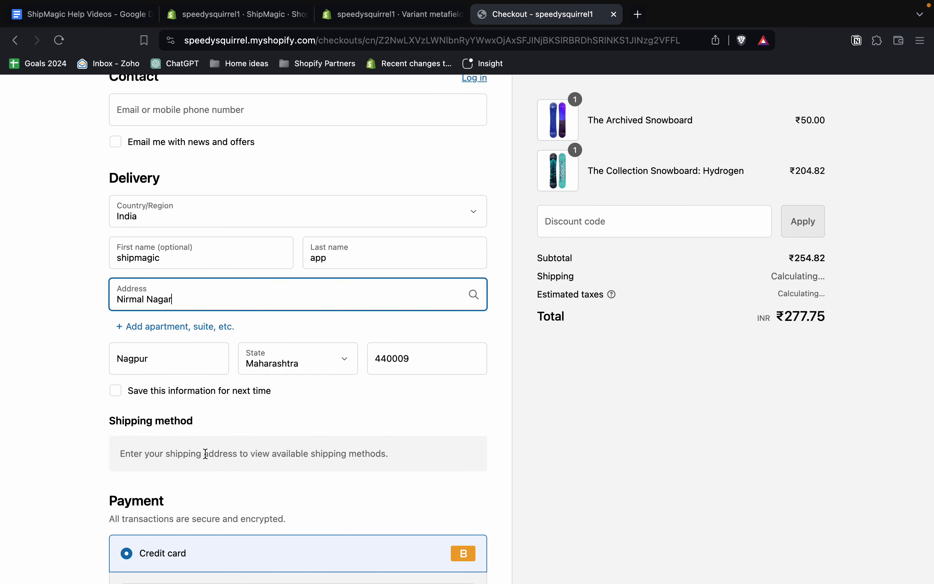
# Check the variant shipping rate offered at checkout for the cart with both snowboards.
pyautogui.scroll(-3, 205, 455)
pyautogui.scroll(-2, 207, 458)
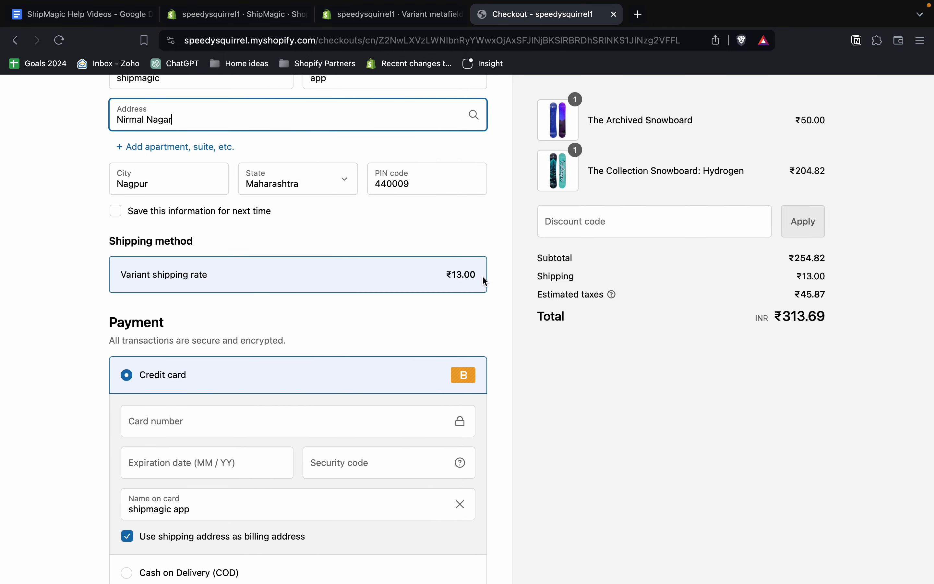
pyautogui.click(420, 278)
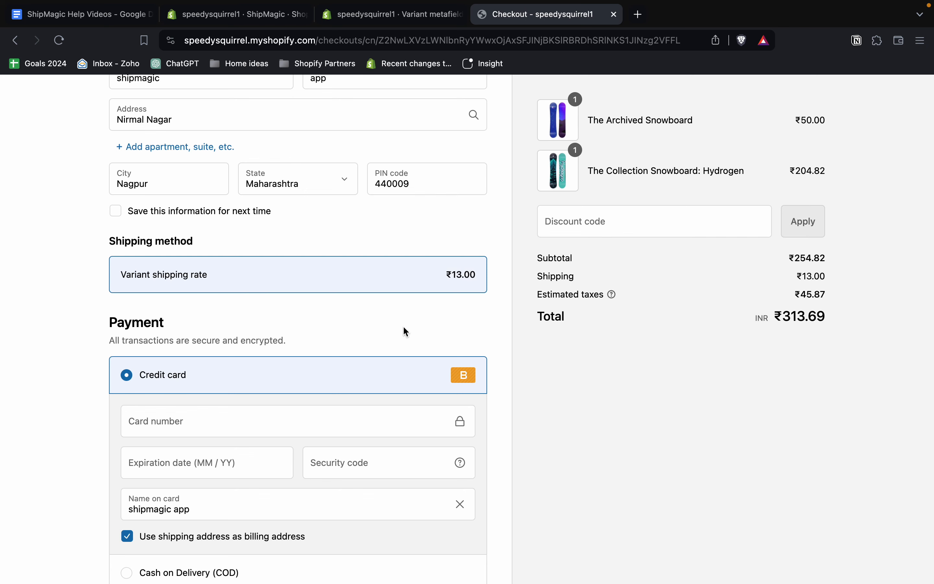
pyautogui.scroll(6, 284, 188)
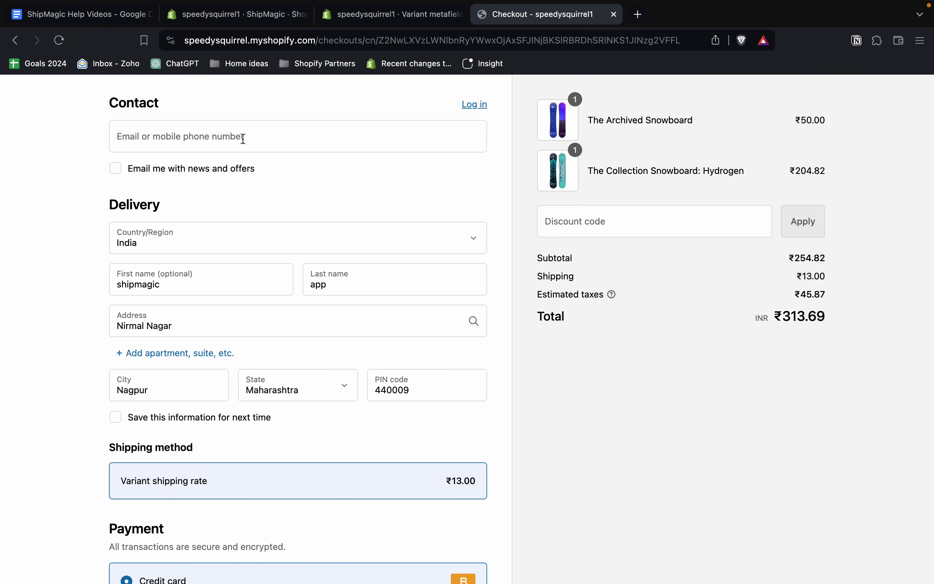
# Review Scenario 2 and its highest-rate example in the Google Docs example document.
pyautogui.click(231, 23)
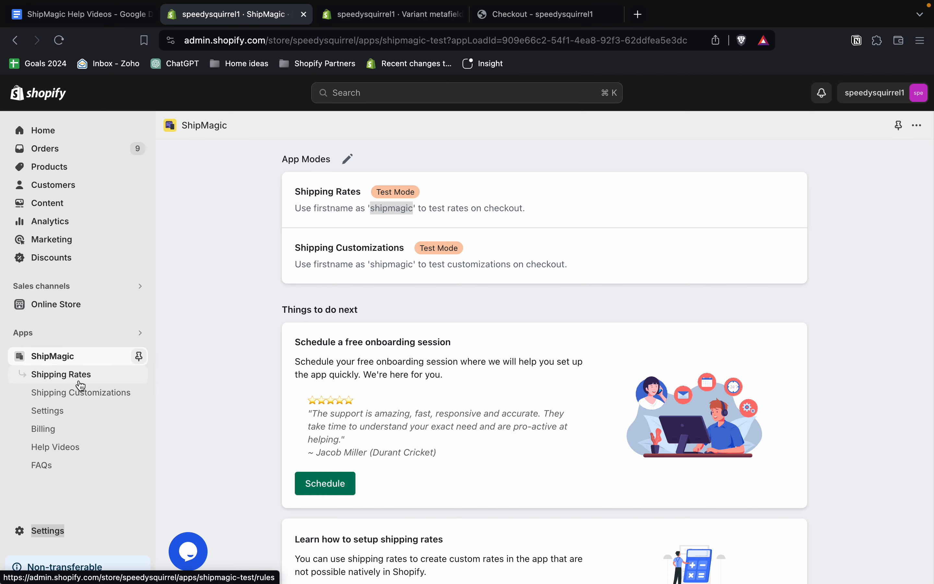
pyautogui.click(101, 18)
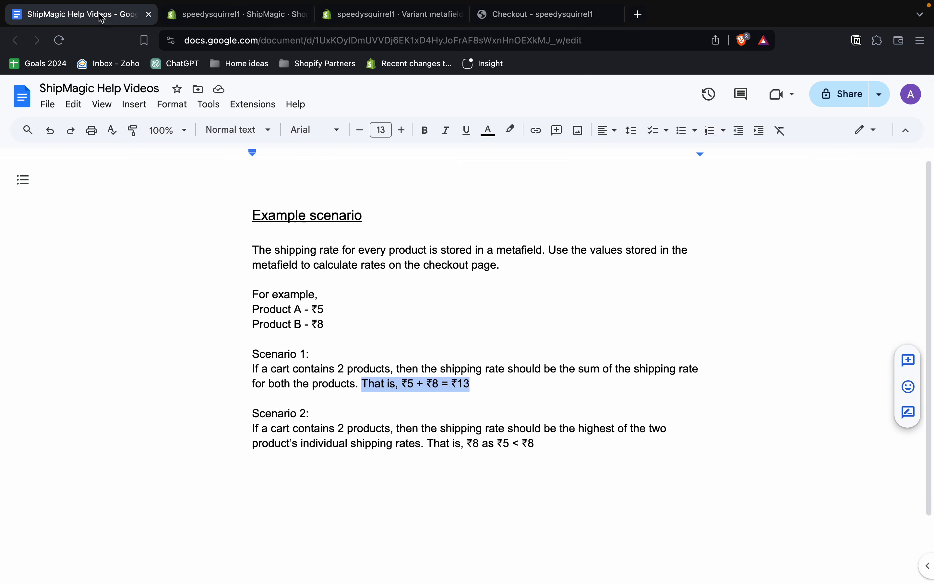
pyautogui.tripleClick(291, 410)
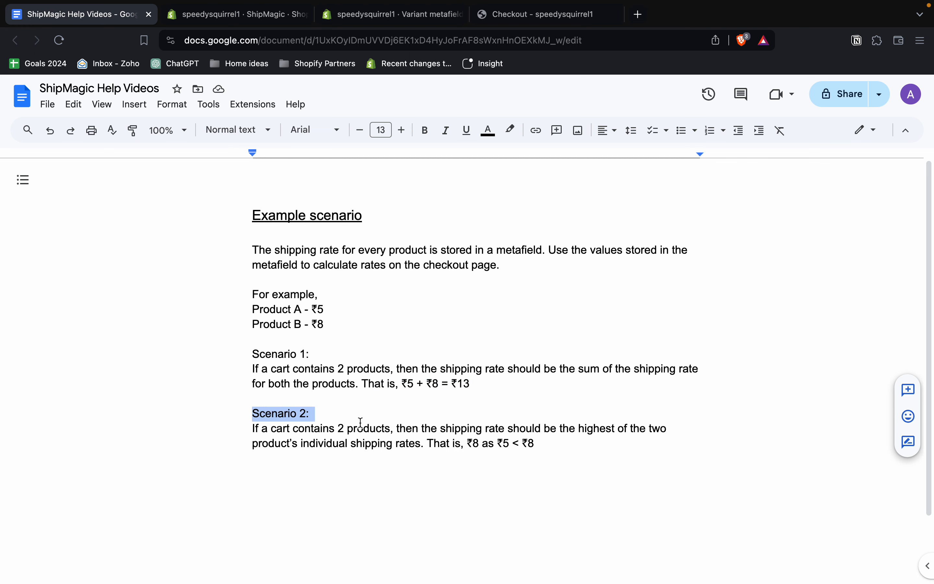
pyautogui.moveTo(539, 447); pyautogui.dragTo(434, 444)
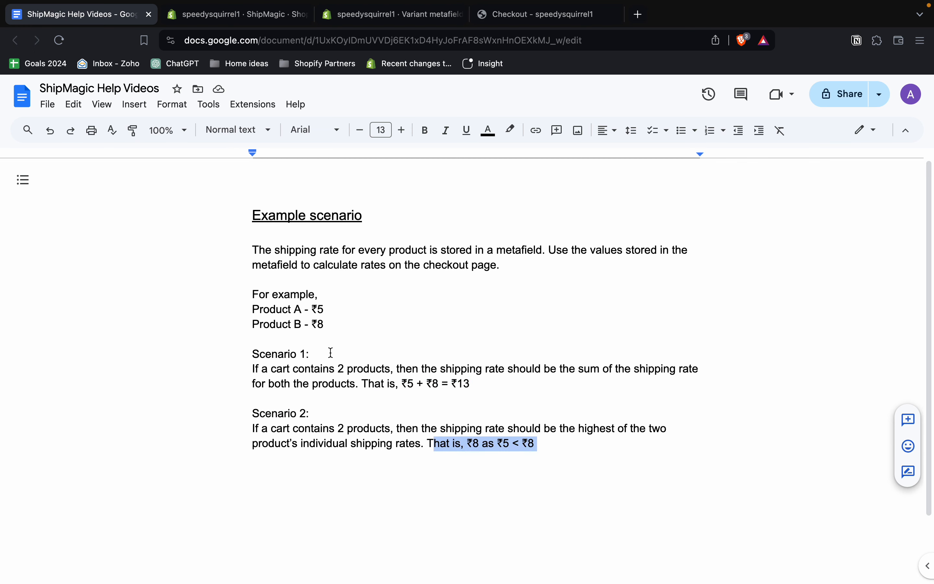
# Set Blending to "Show the highest rate only" in the ShipMagic app's settings and save.
pyautogui.click(254, 16)
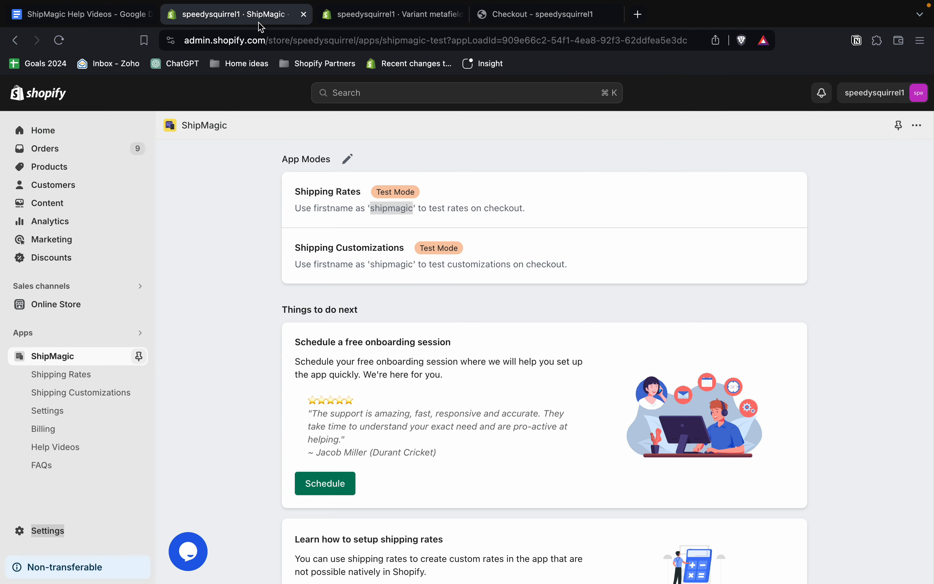
pyautogui.click(67, 413)
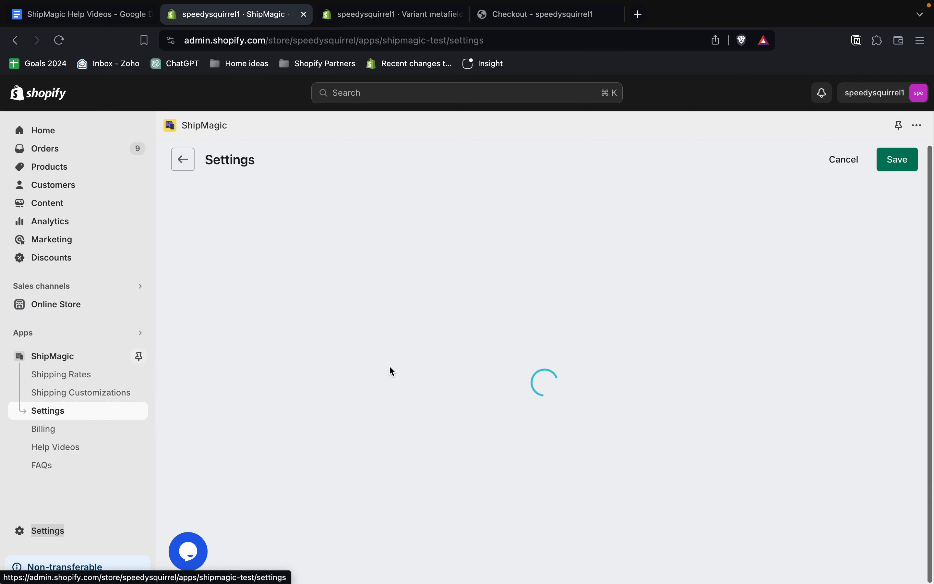
pyautogui.scroll(-7, 390, 371)
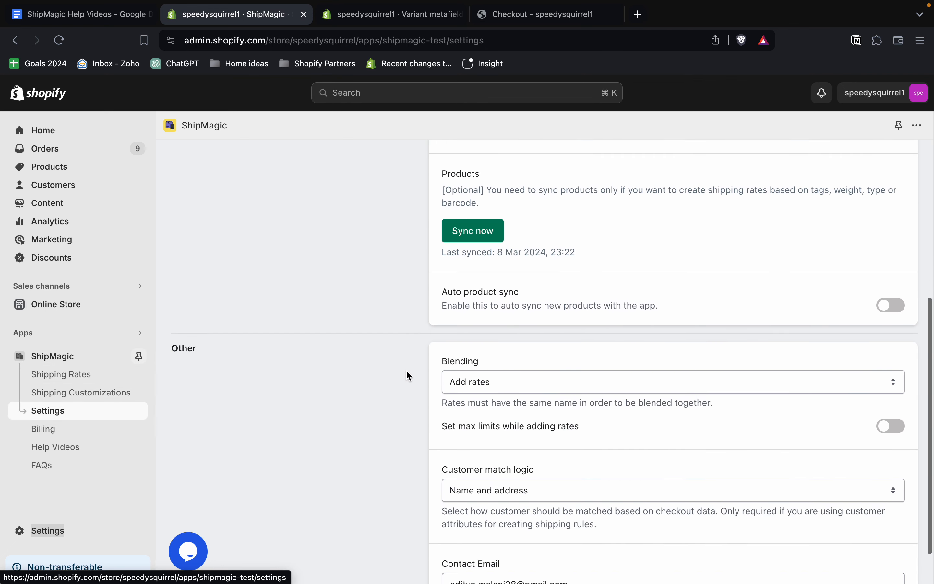
pyautogui.click(459, 391)
pyautogui.click(473, 398)
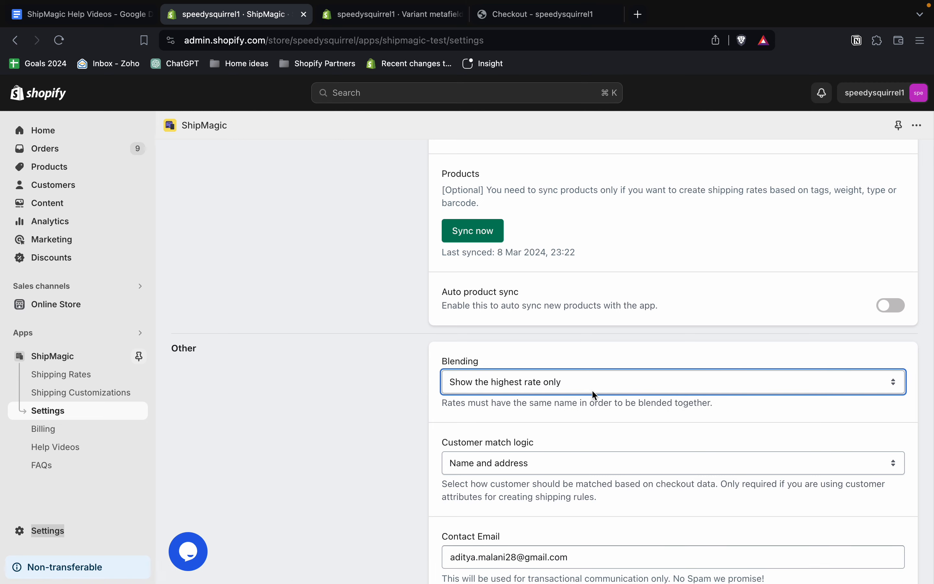
pyautogui.scroll(10, 592, 389)
pyautogui.click(888, 162)
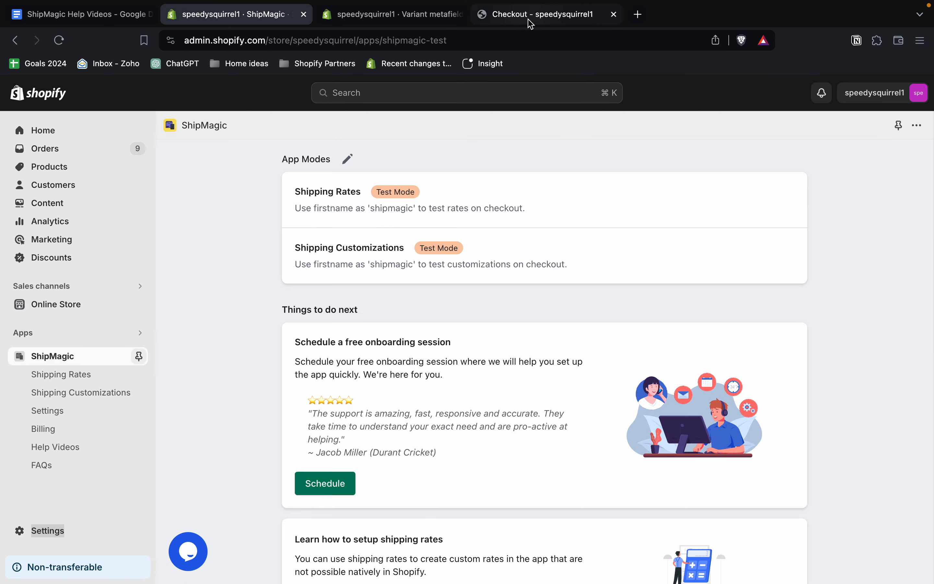
# Return to the checkout and change the last digit of the delivery postal code to recalculate the shipping rate.
pyautogui.click(531, 15)
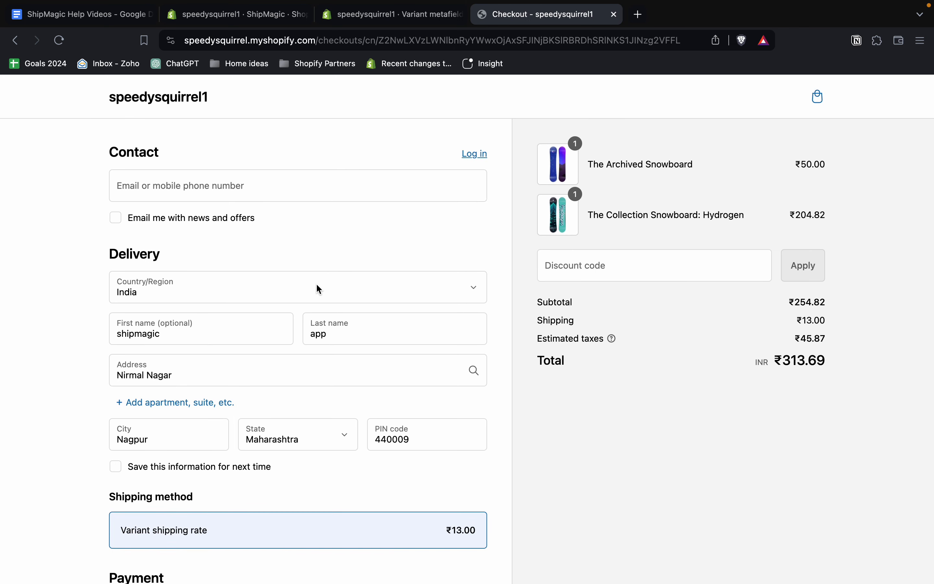
pyautogui.scroll(-1, 317, 285)
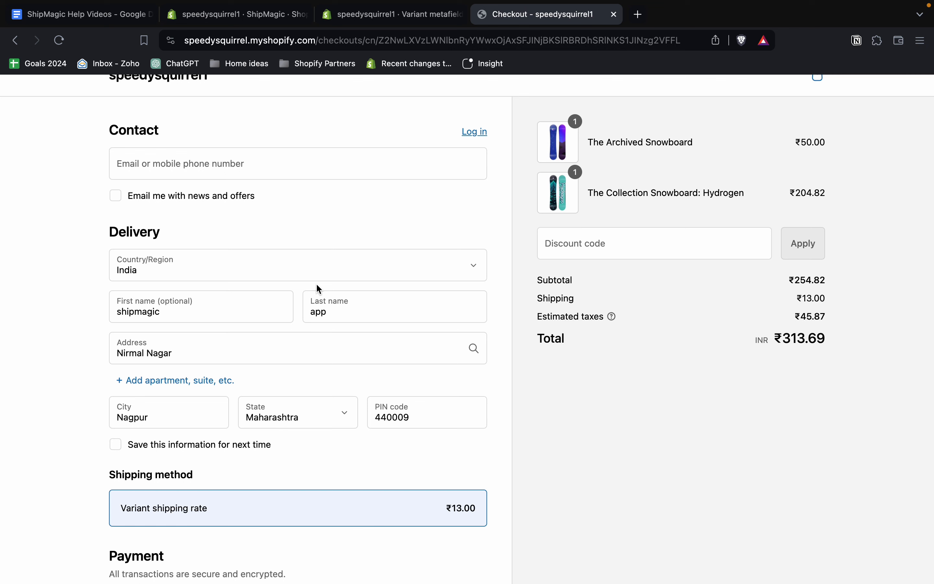
pyautogui.click(431, 419)
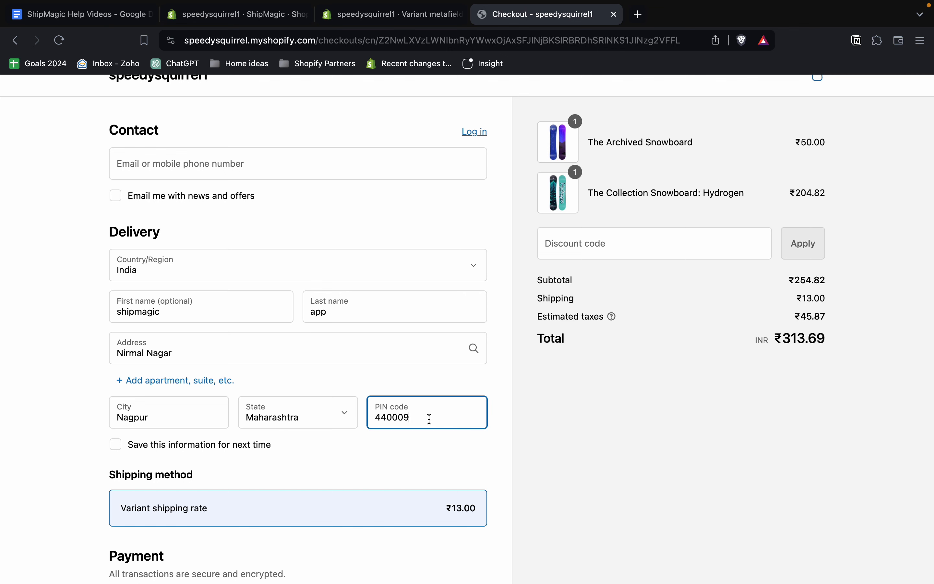
pyautogui.press('BackSpace')
pyautogui.click(557, 405)
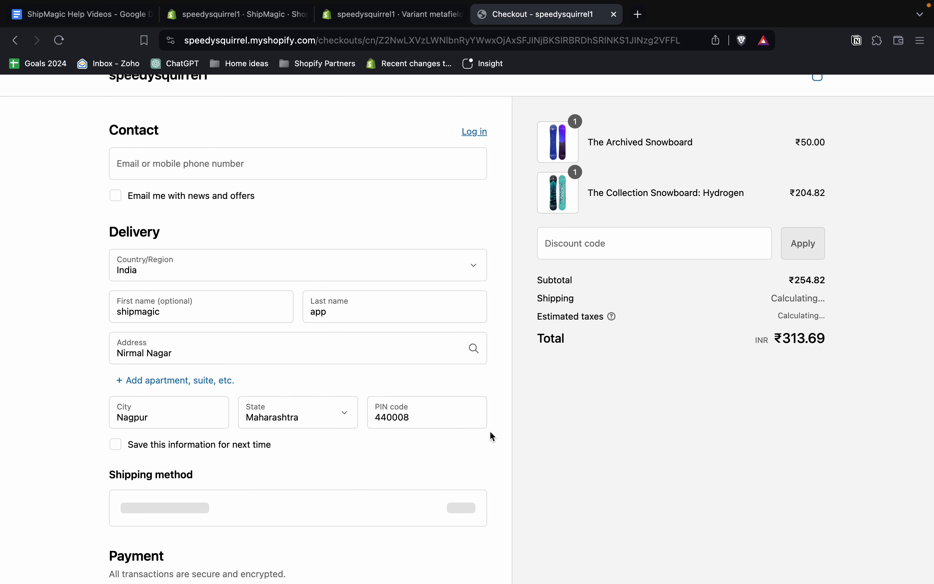
# Check the recalculated variant shipping rate under the checkout's shipping method for the two snowboards.
pyautogui.scroll(-5, 491, 432)
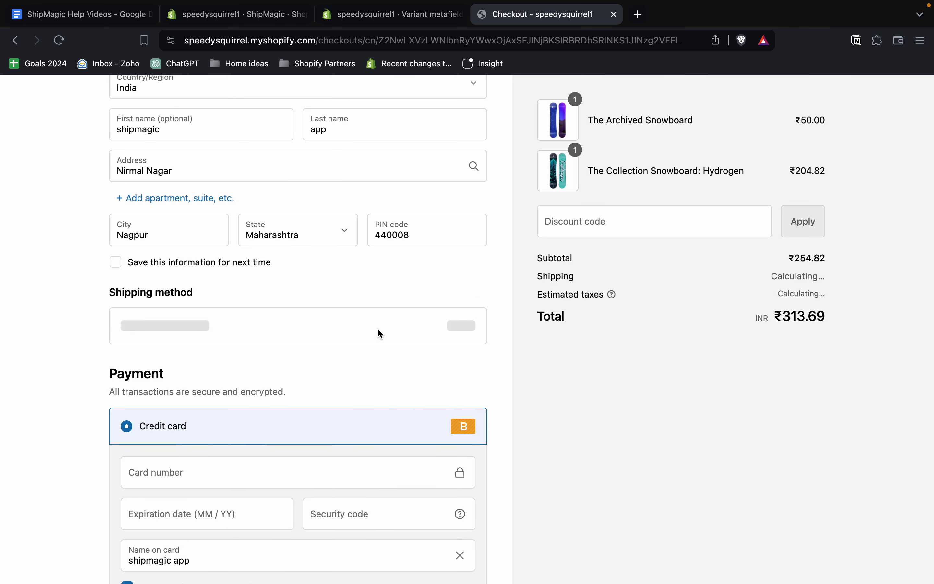
pyautogui.click(483, 328)
pyautogui.moveTo(483, 329); pyautogui.dragTo(448, 327)
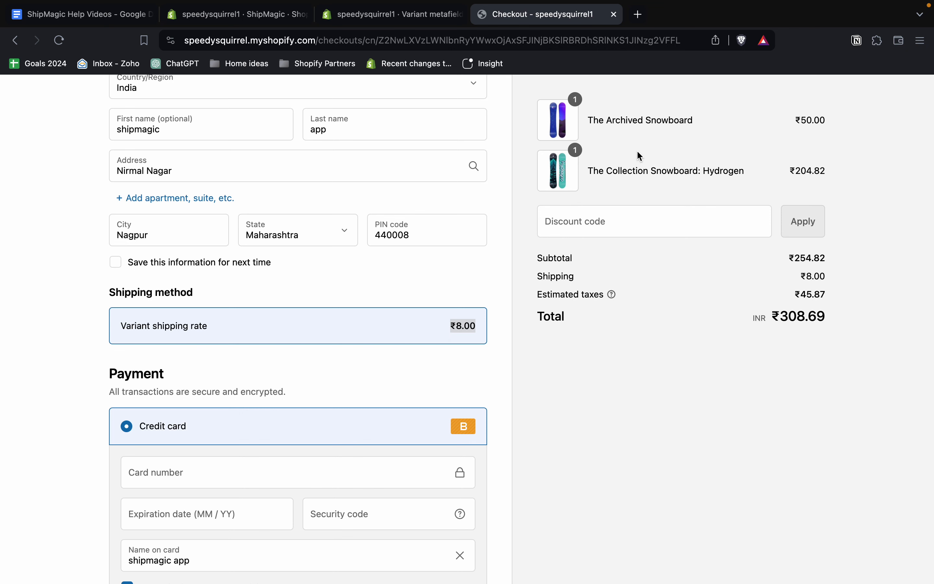
pyautogui.tripleClick(464, 327)
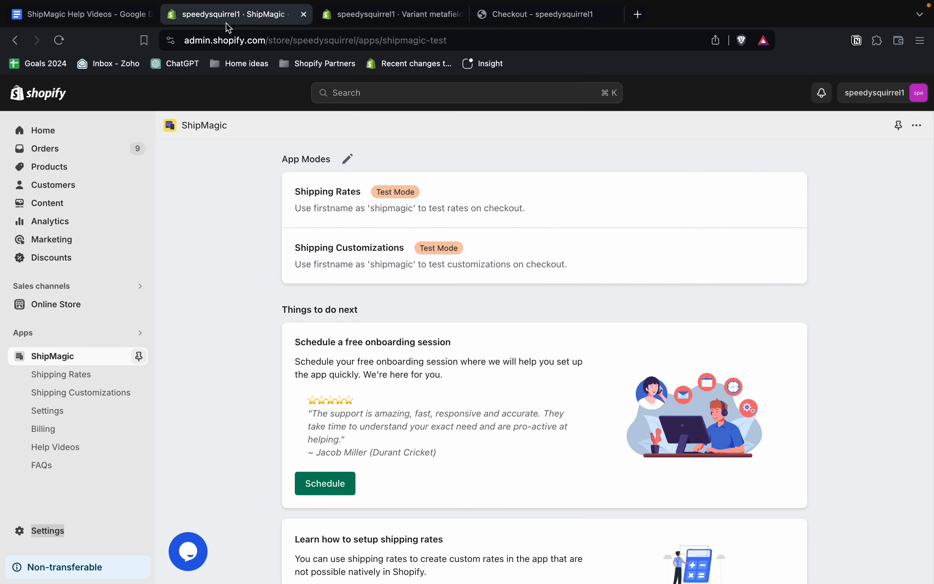
# Review the ShipMagic app's billing plans and its app mode settings in the Shopify admin, and return to the app's home page.
pyautogui.click(216, 17)
pyautogui.click(87, 429)
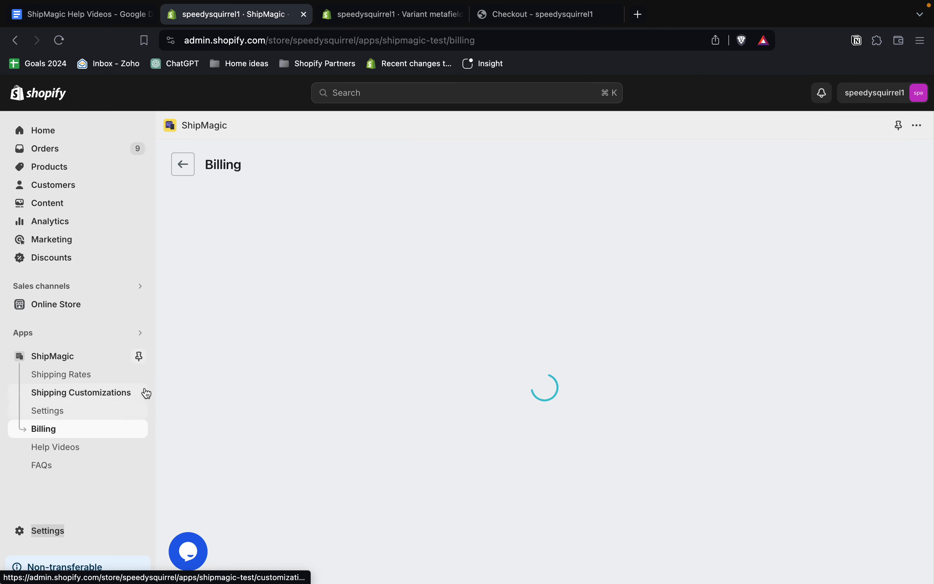
pyautogui.tripleClick(673, 289)
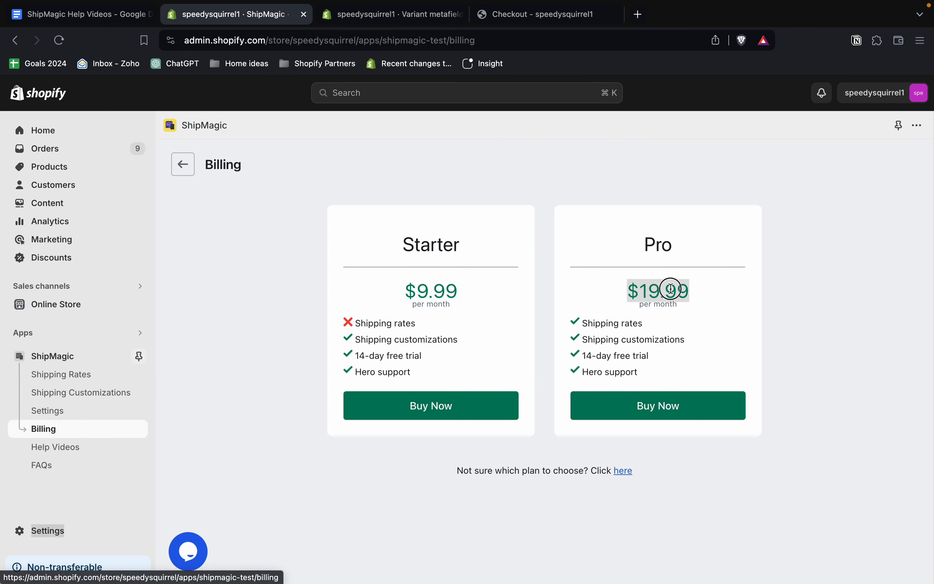
pyautogui.click(69, 418)
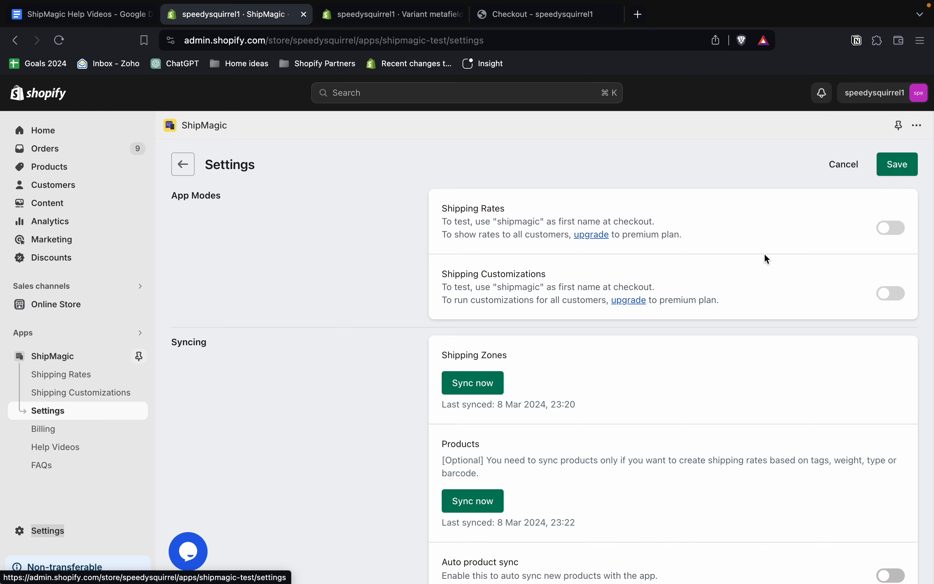
pyautogui.click(58, 357)
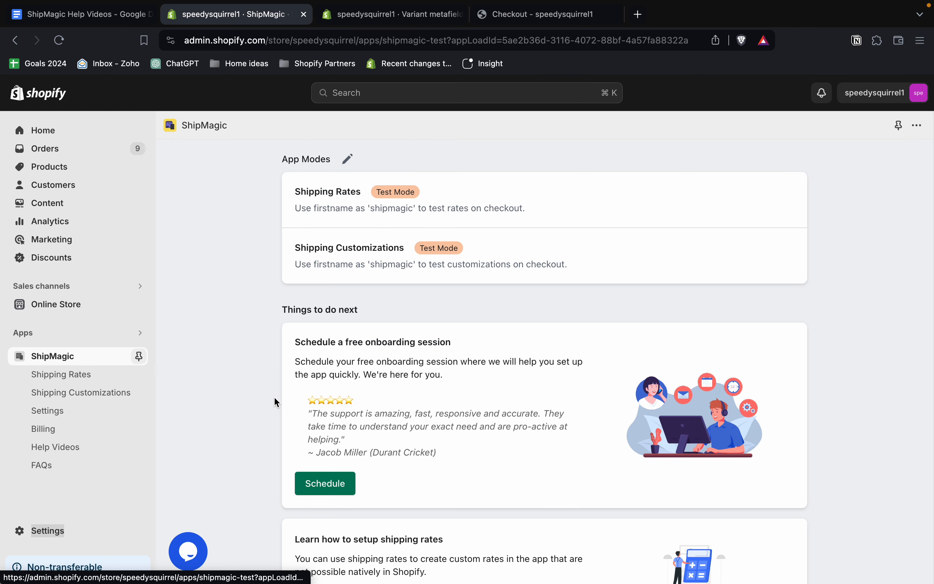